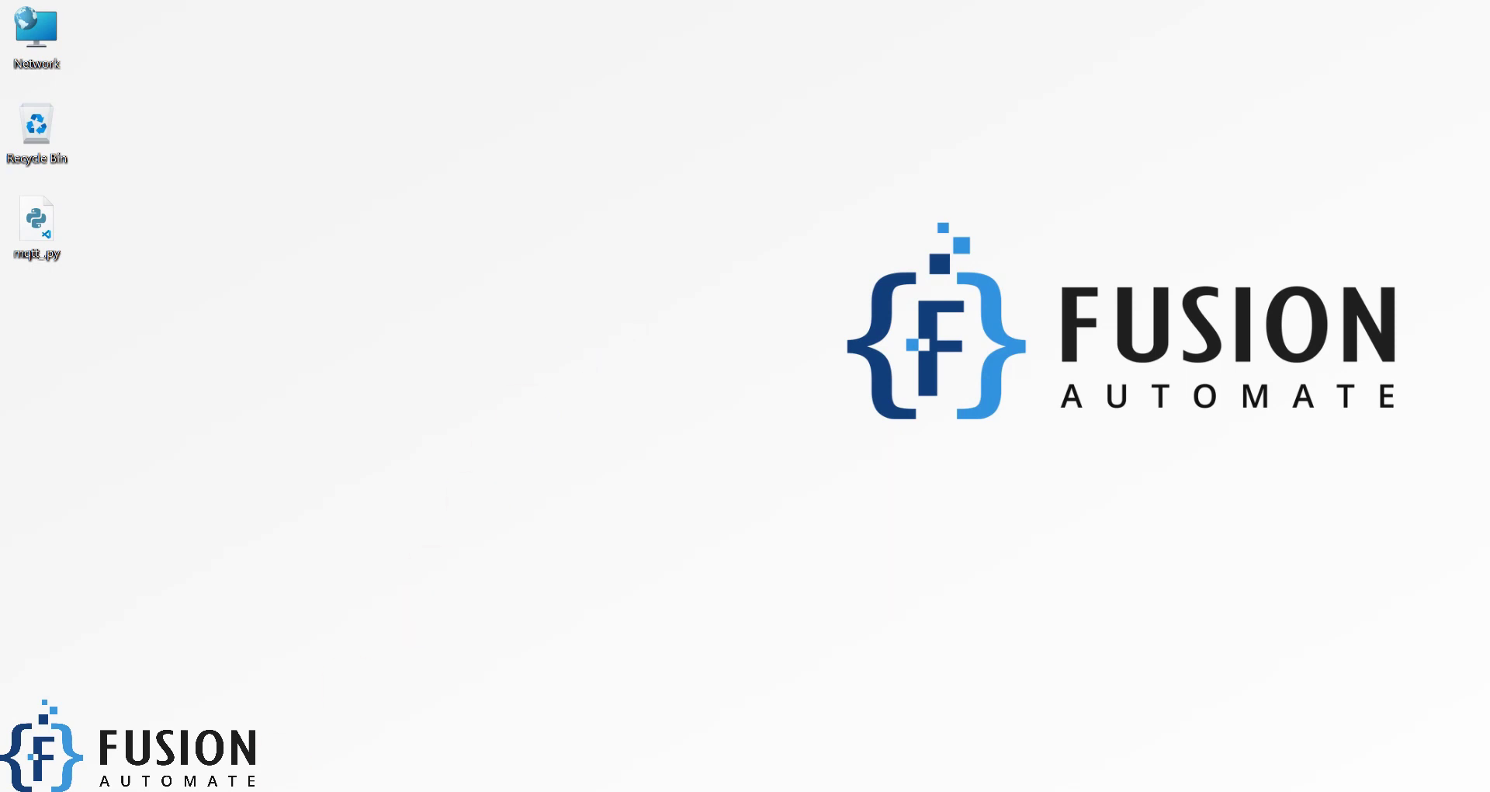
Restore the FUXA Web SCADA/HMI Training page in Firefox from the taskbar
left_click(247, 703)
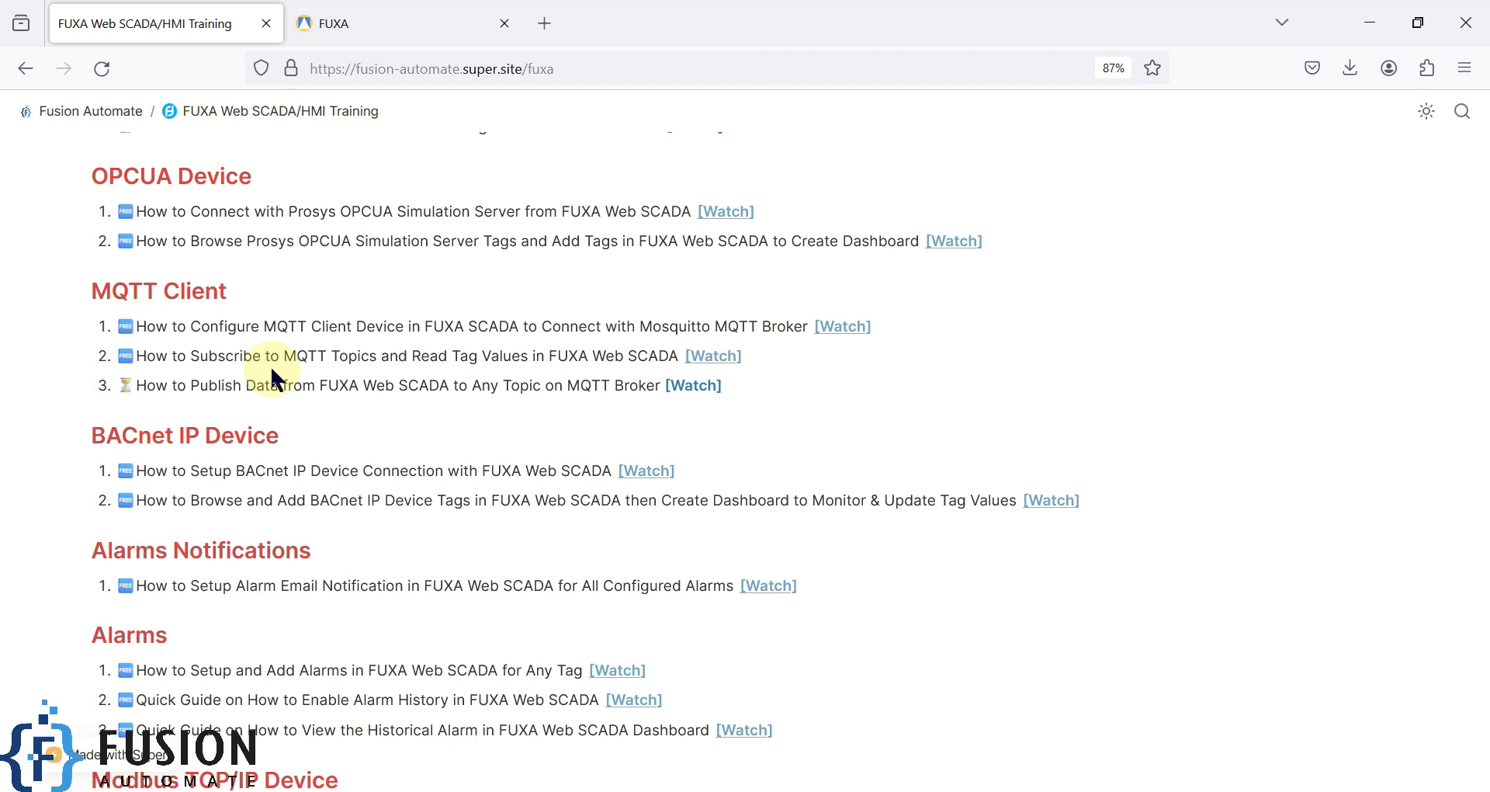
left_click(381, 30)
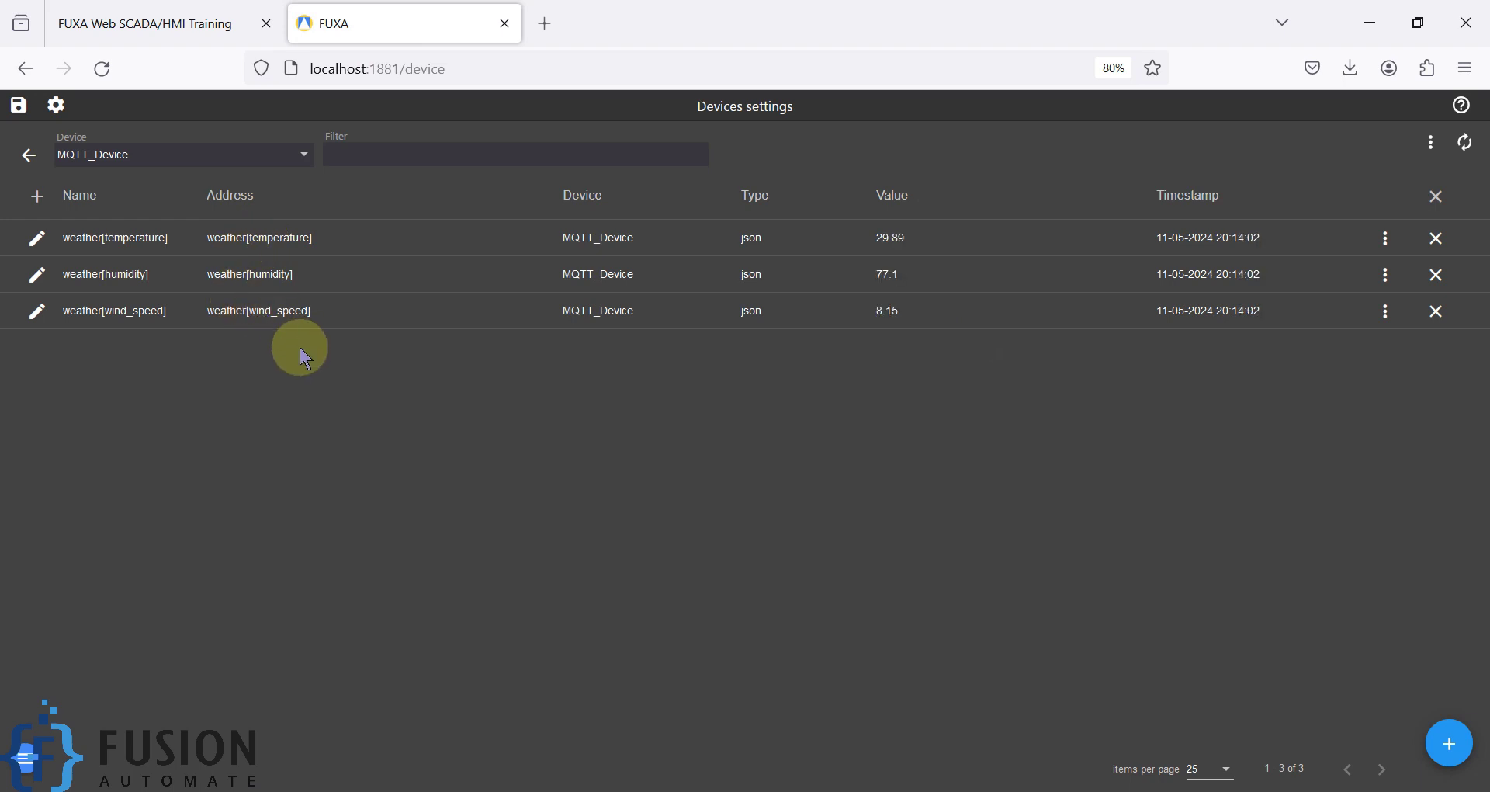
key("ctrl+shift+Tab")
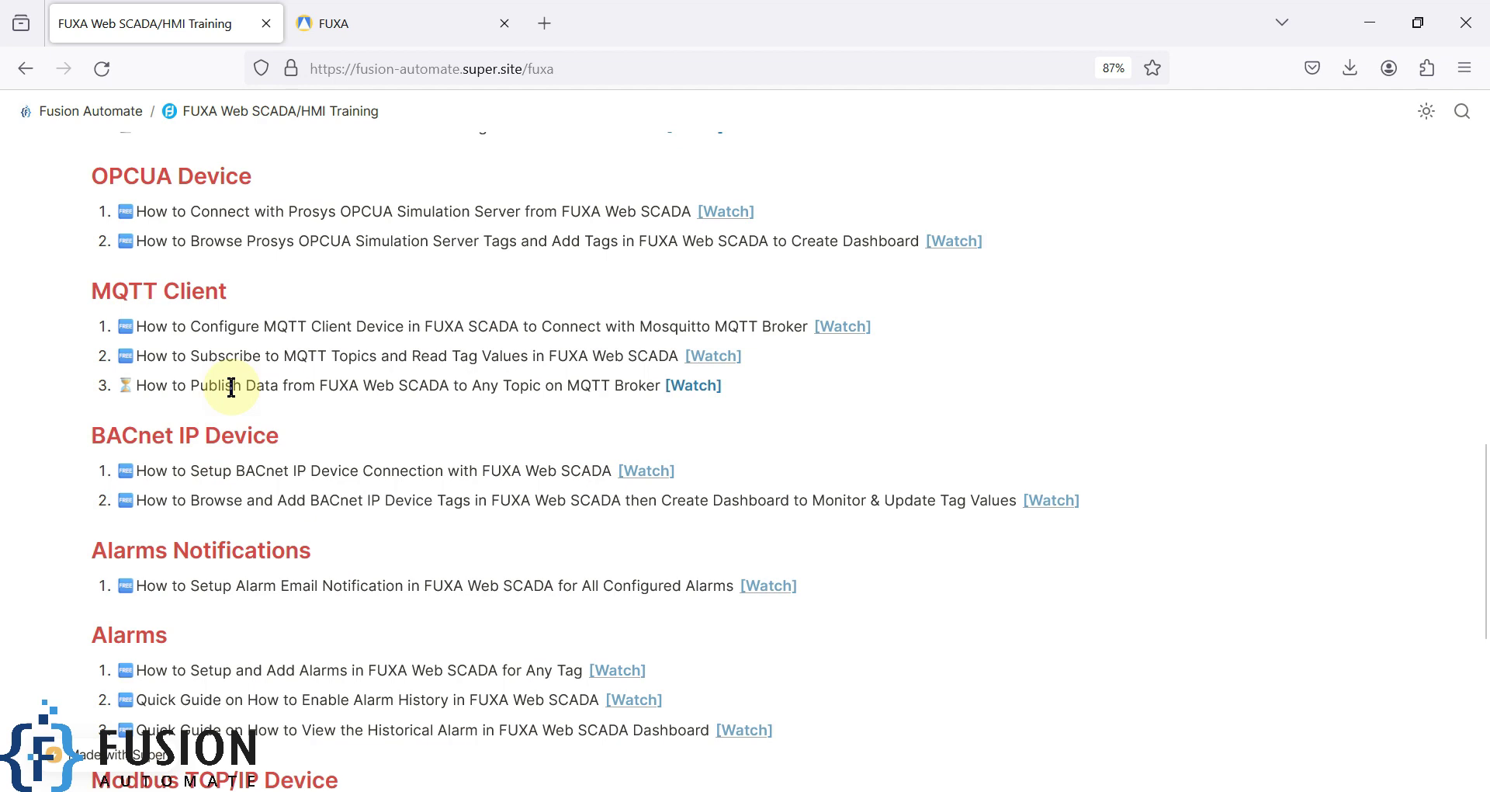
left_click_drag(190, 385, 283, 385)
left_click(375, 386)
Show the weather topic's temperature, humidity and wind_speed message in MQTT Explorer
left_click(550, 791)
left_click(334, 178)
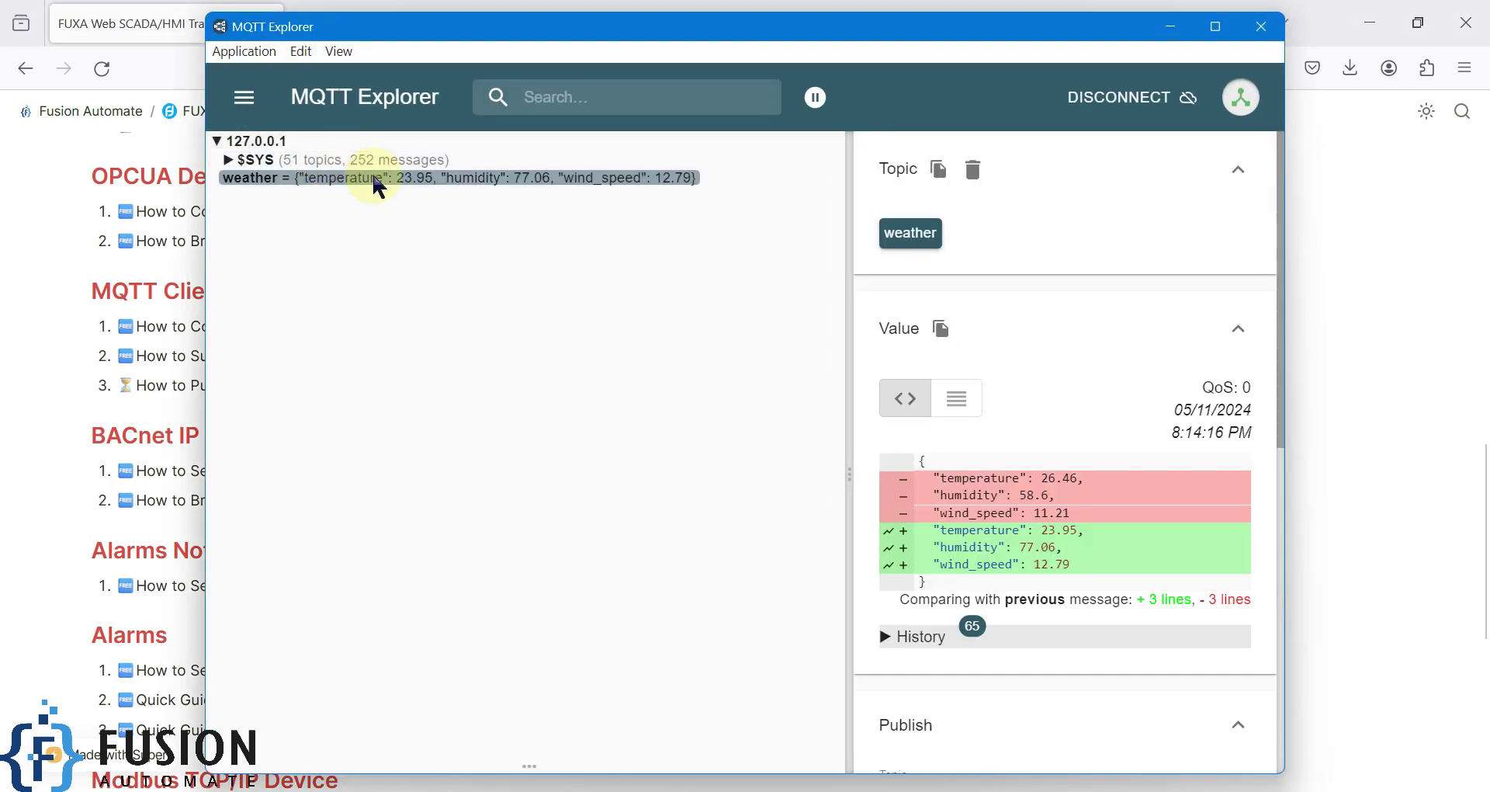
left_click(314, 163)
left_click(316, 194)
left_click(265, 163)
left_click(293, 180)
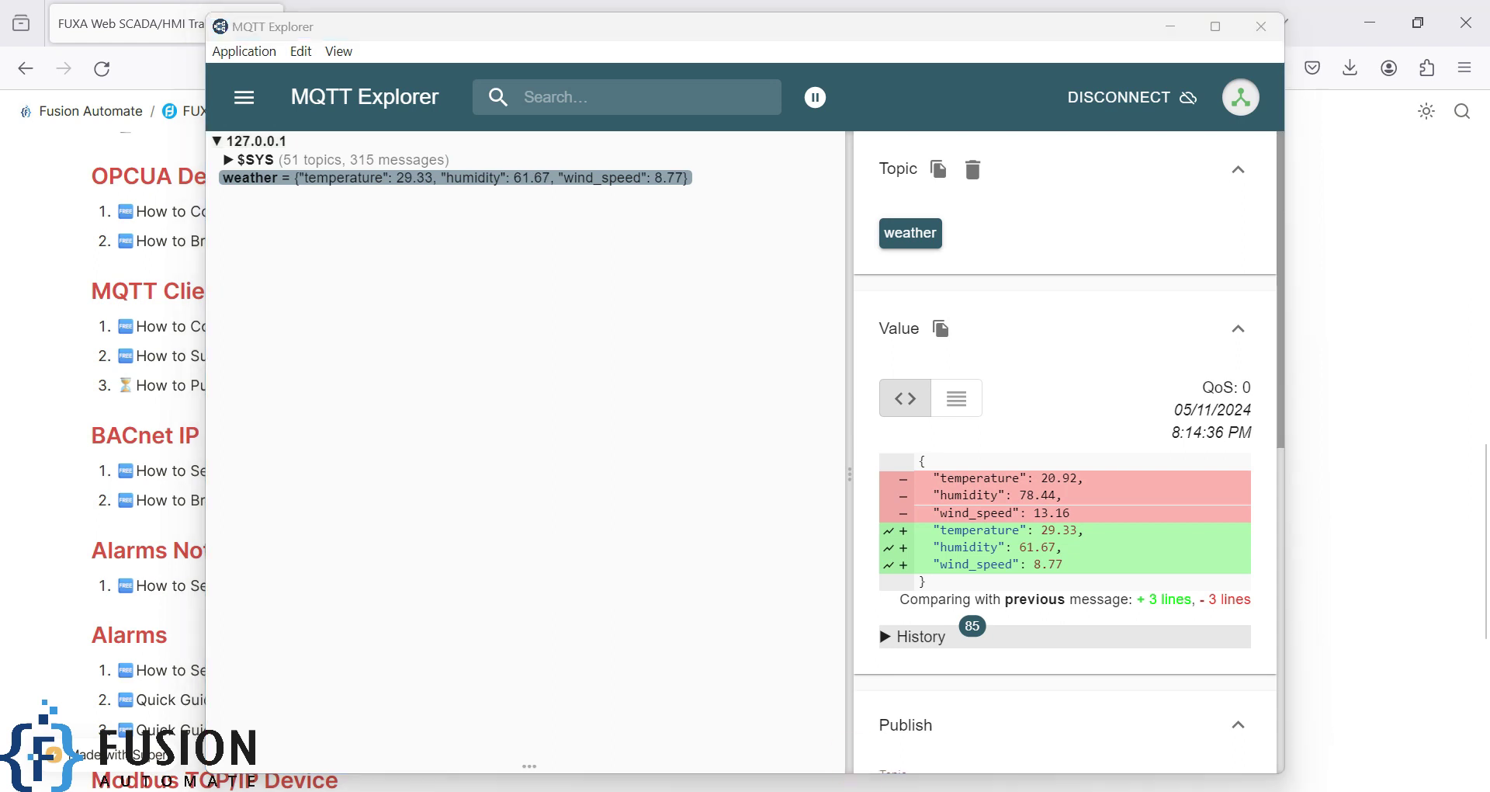
left_click(1215, 448)
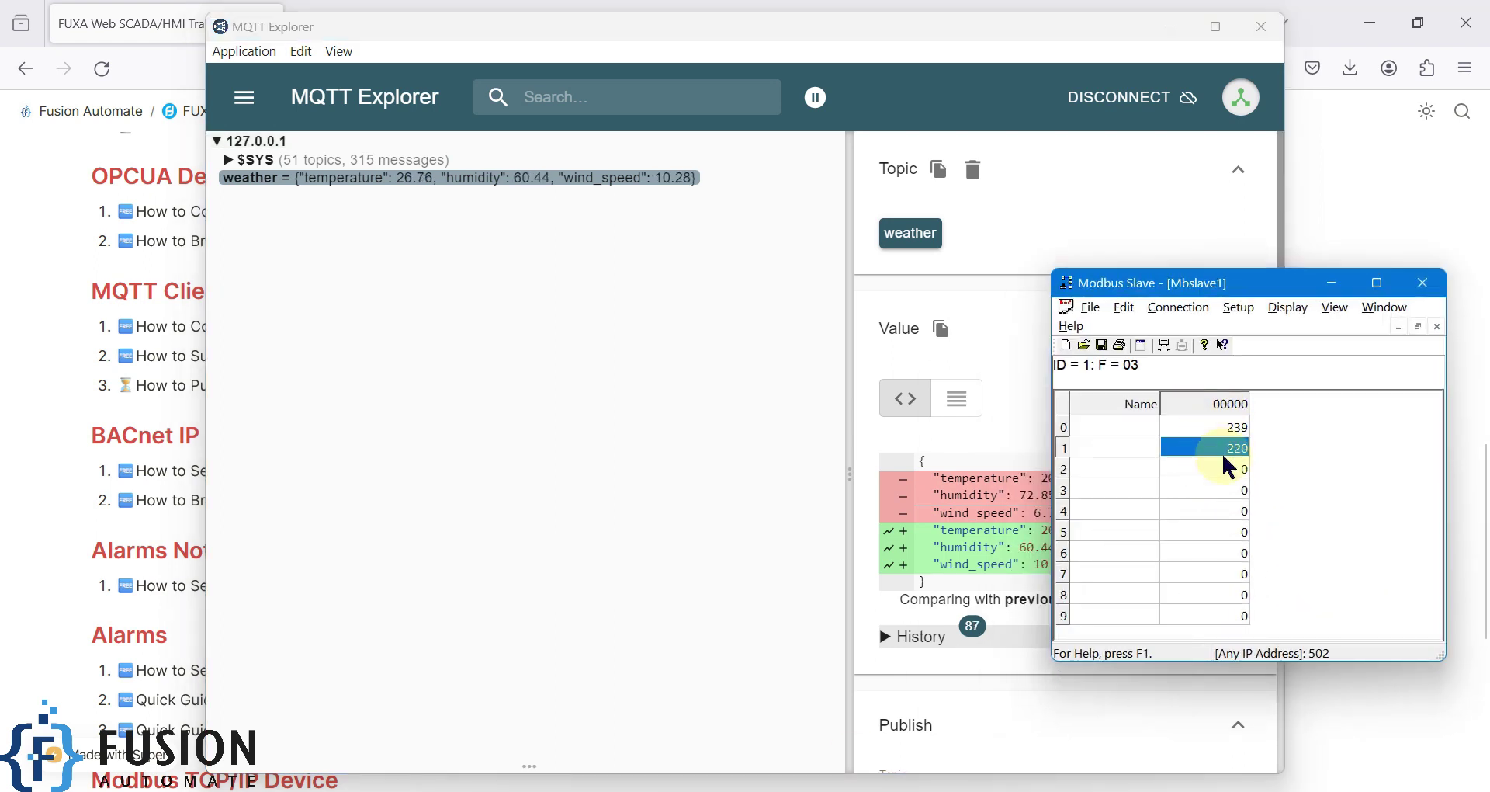
Check the climbing values of Modbus Slave registers 0 and 1, then return to FUXA
left_click(1070, 428)
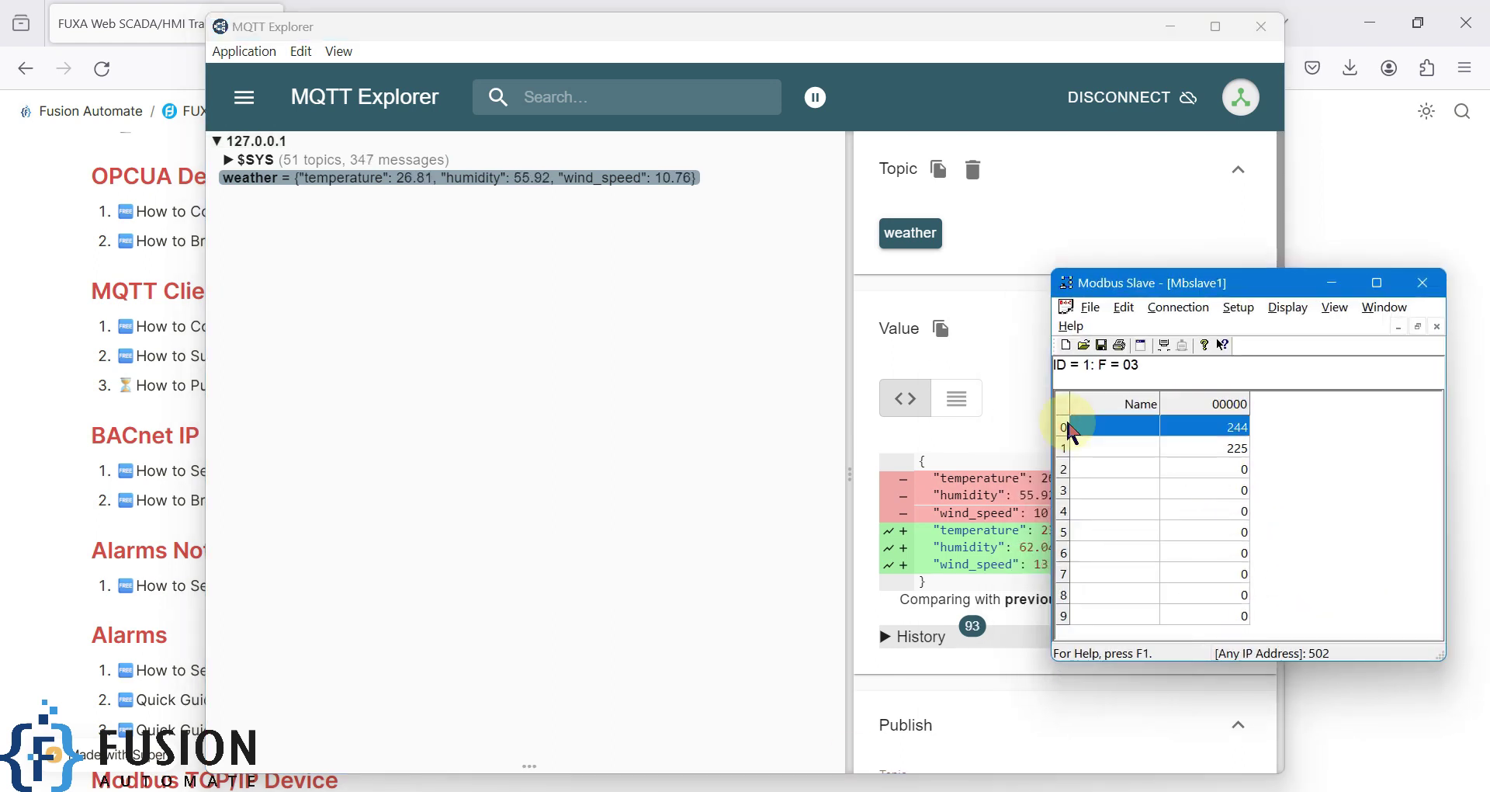
left_click(1066, 449)
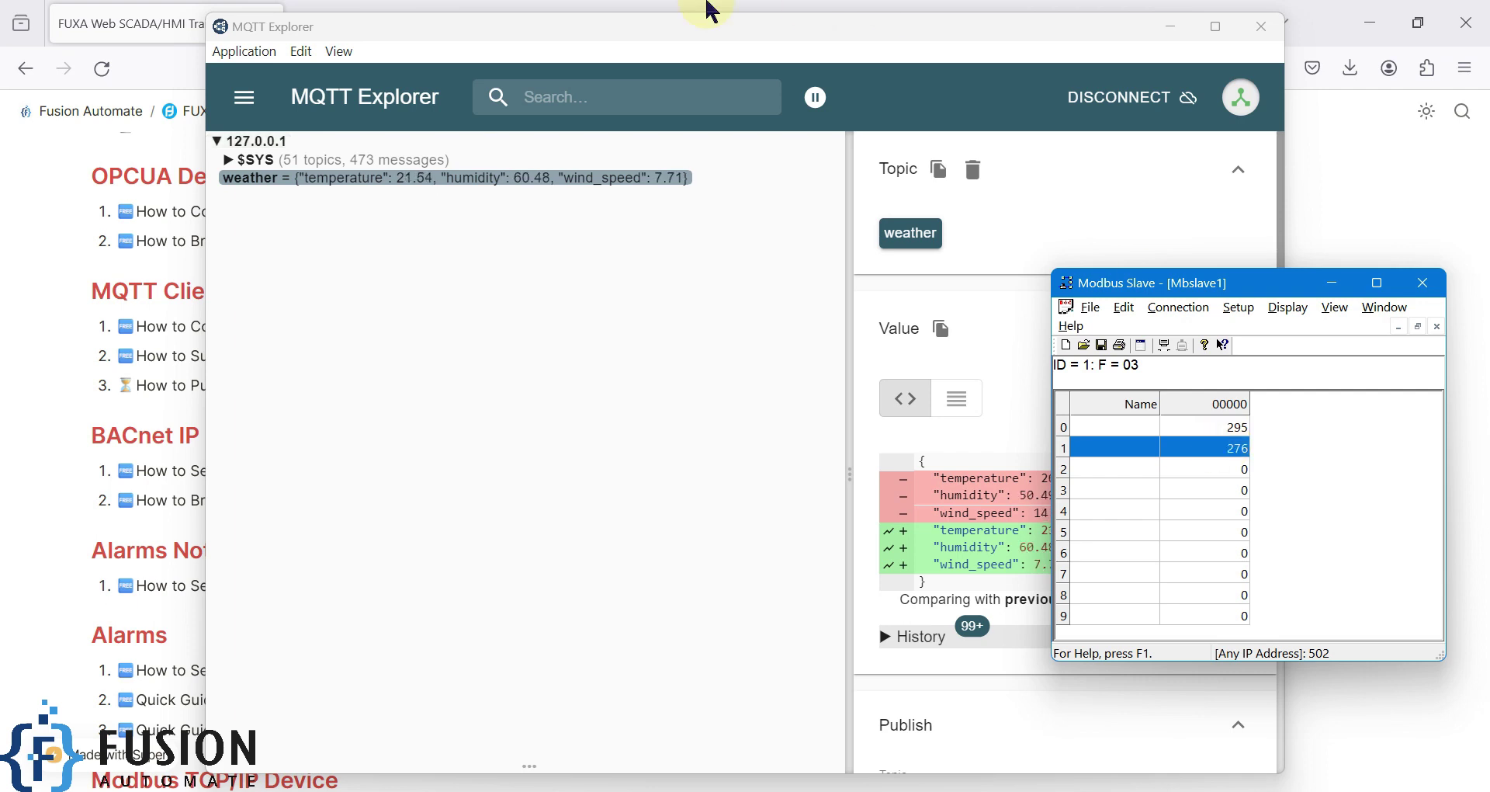
left_click(512, 9)
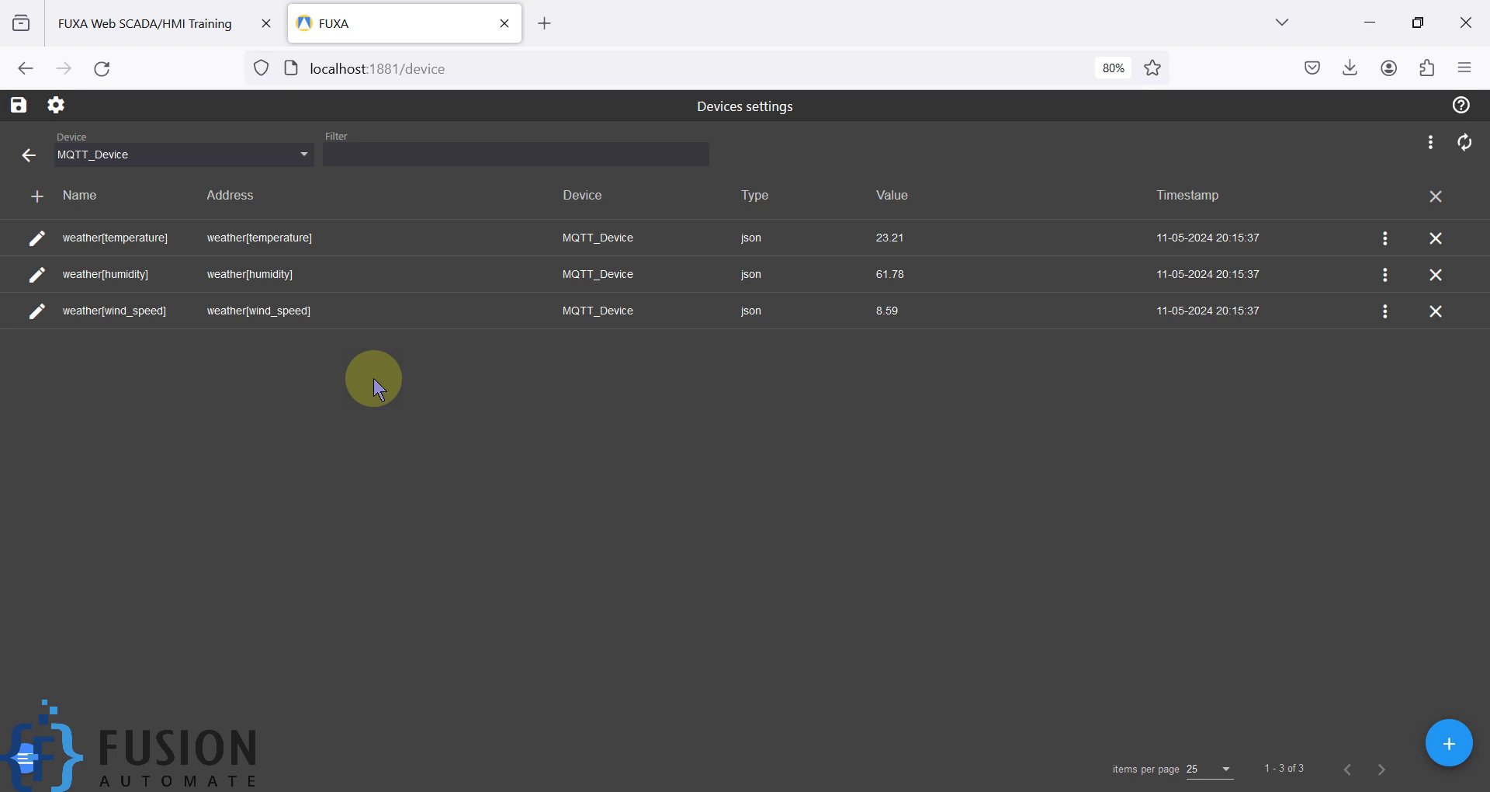
left_click(28, 154)
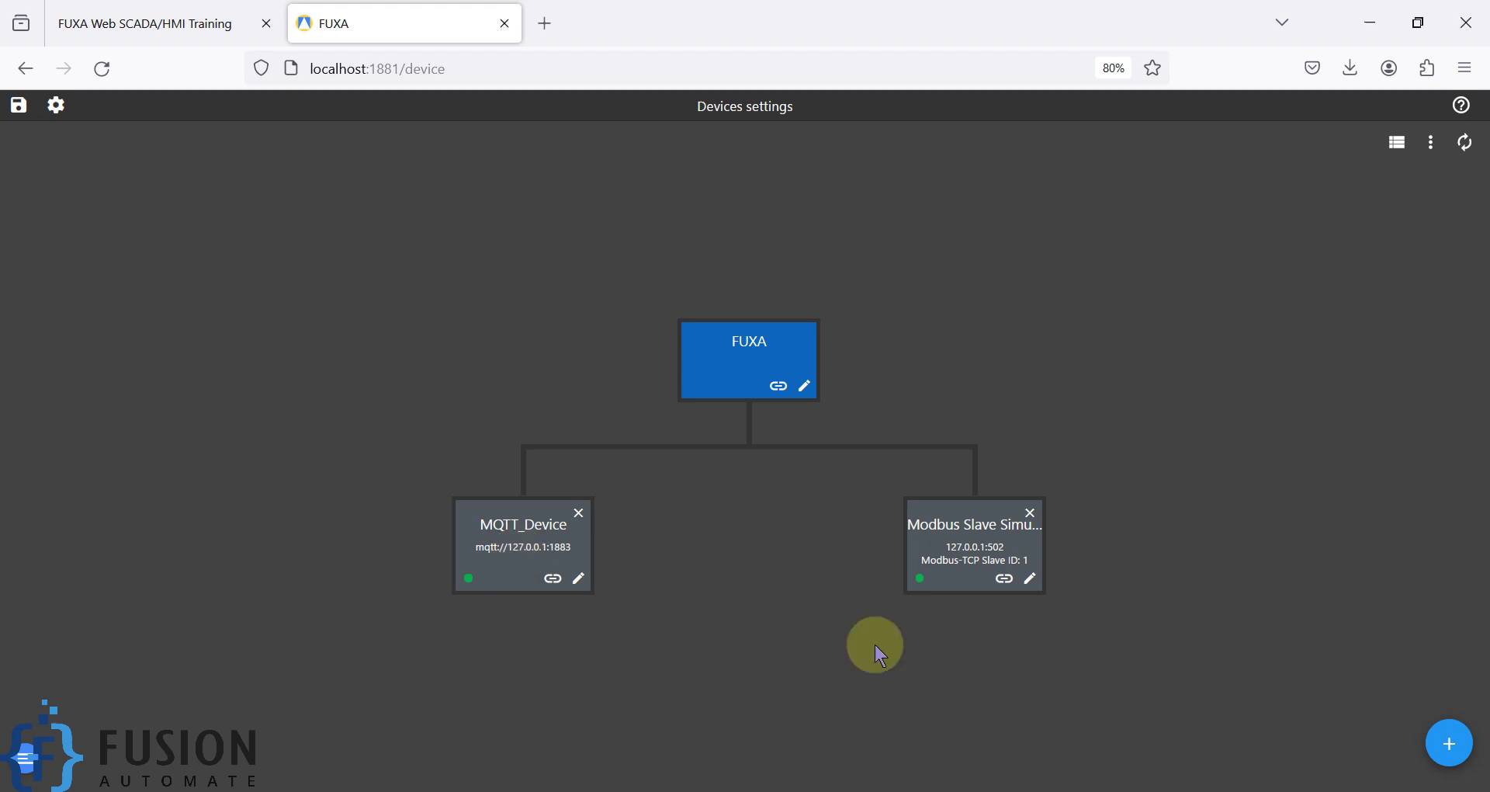
left_click(1004, 578)
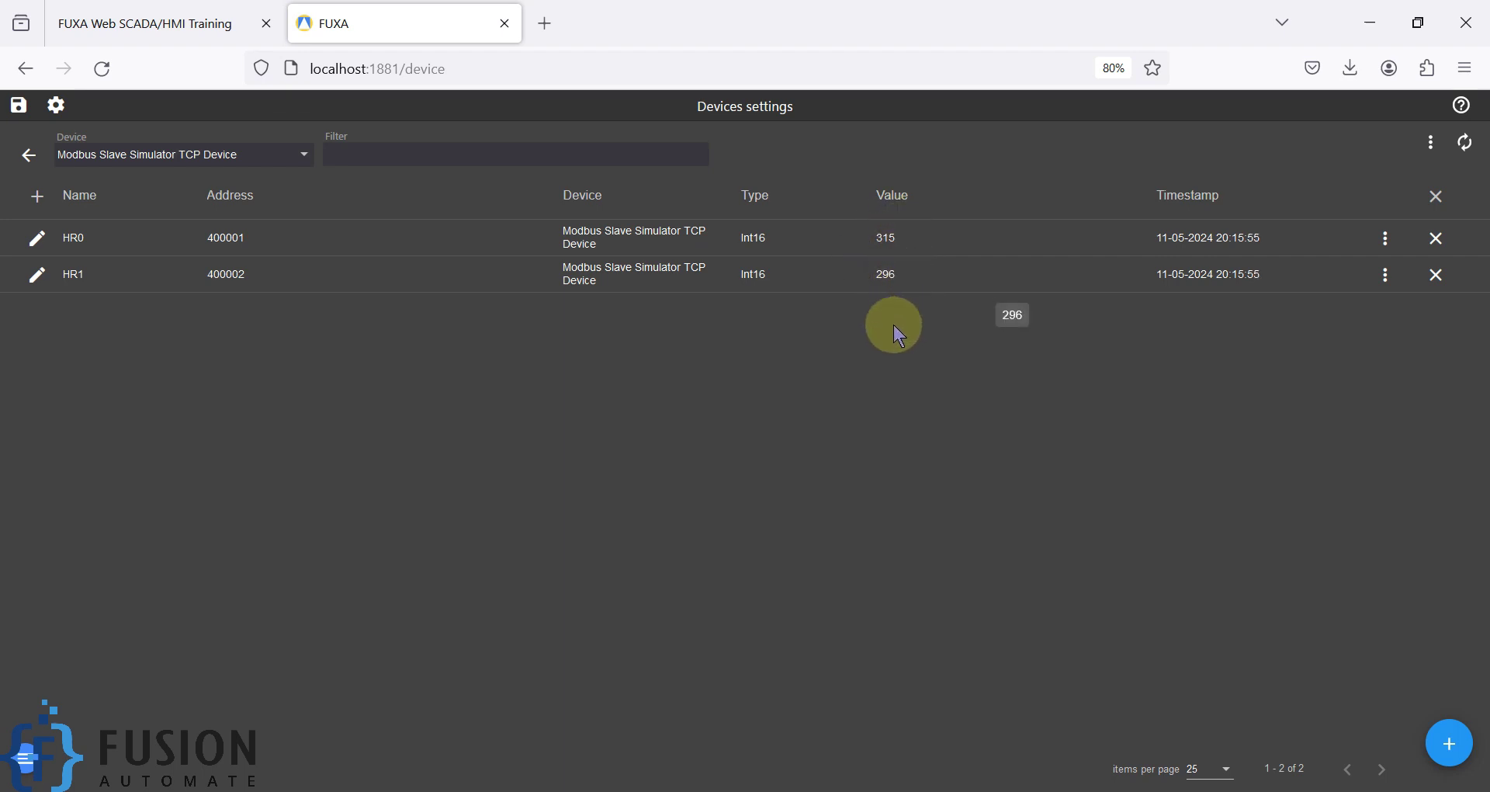
left_click(28, 155)
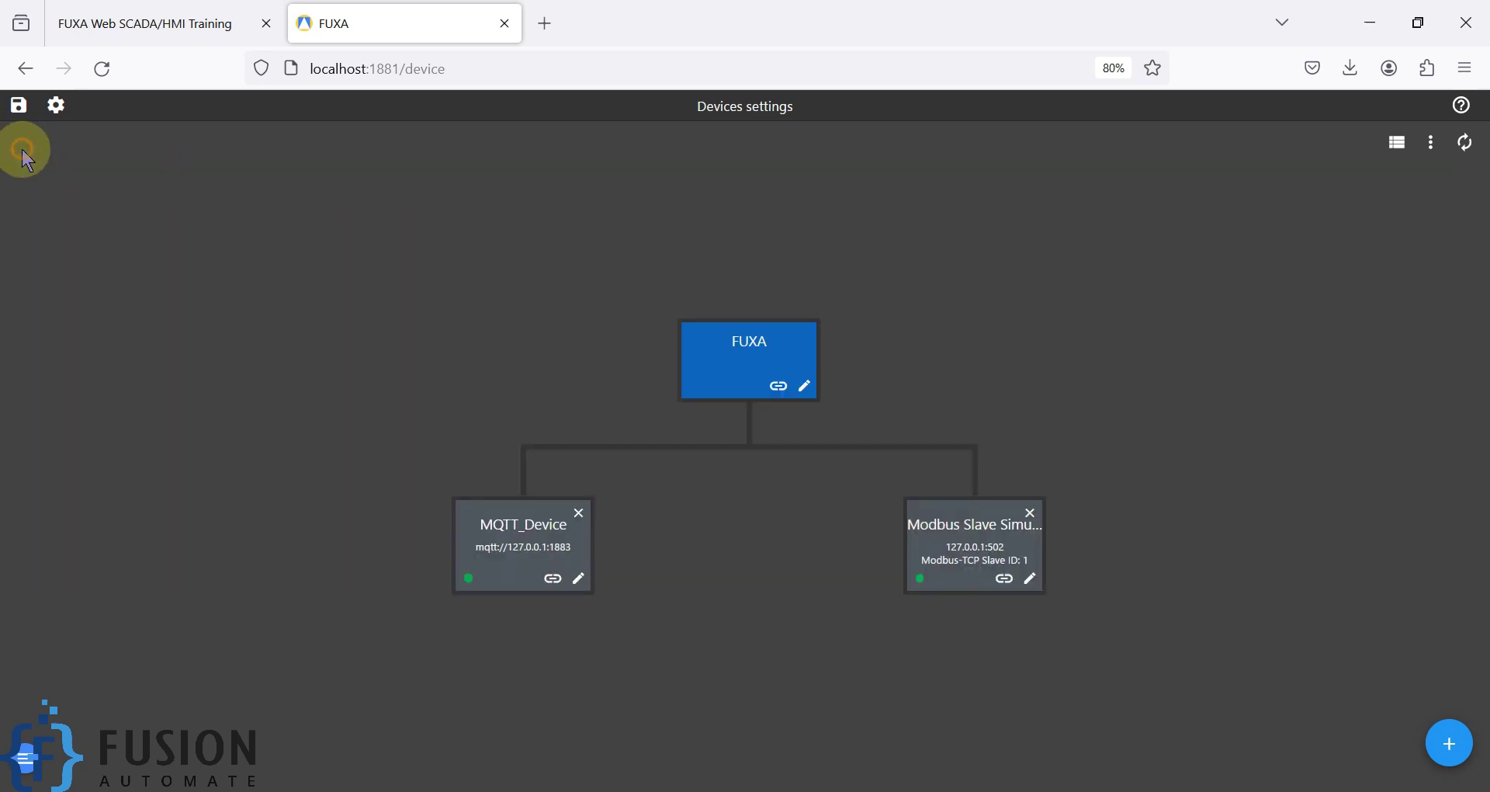
left_click(552, 578)
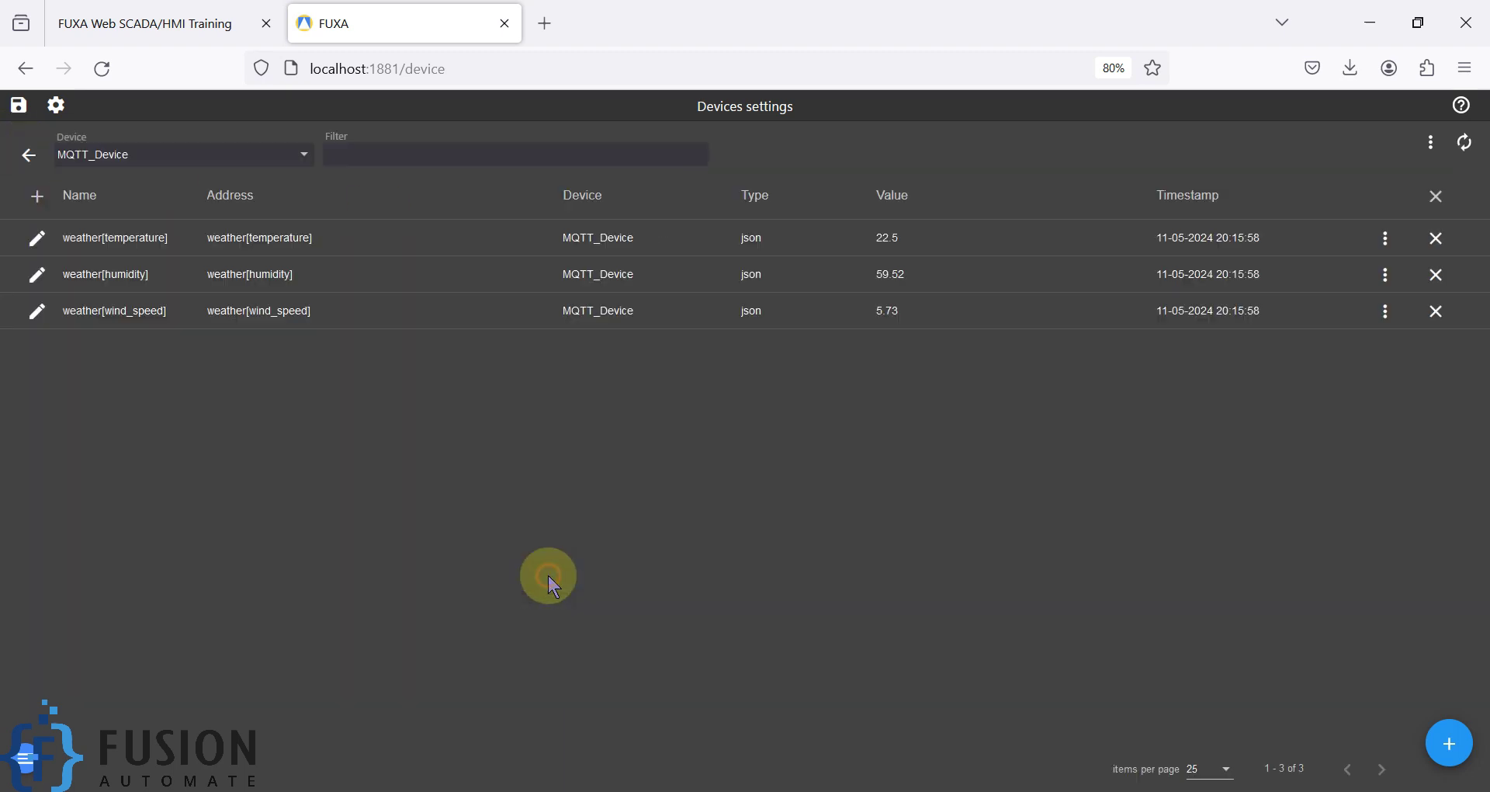
Create a published topic with the topic path 'Modbus'
left_click(1456, 751)
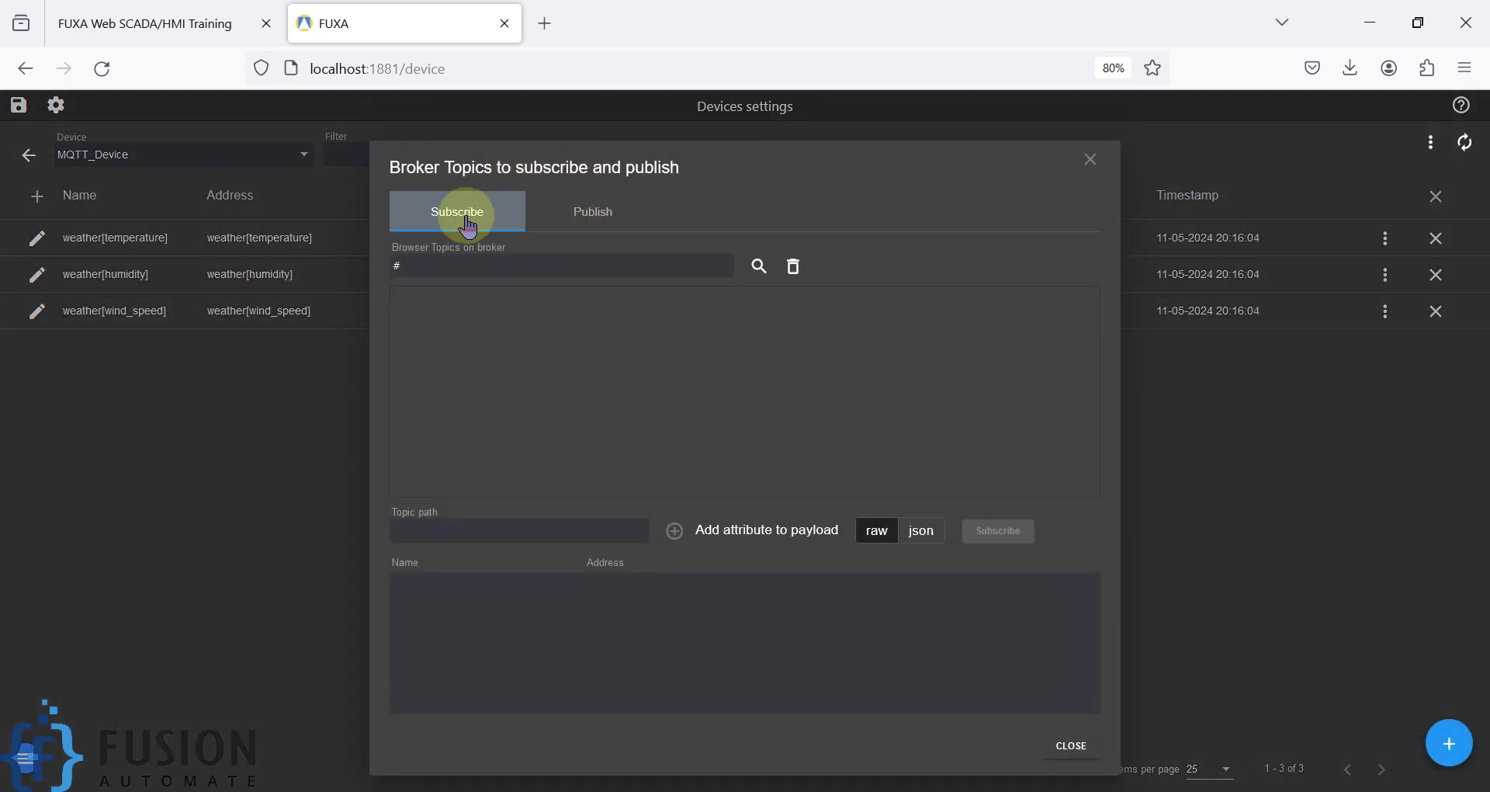
left_click(592, 204)
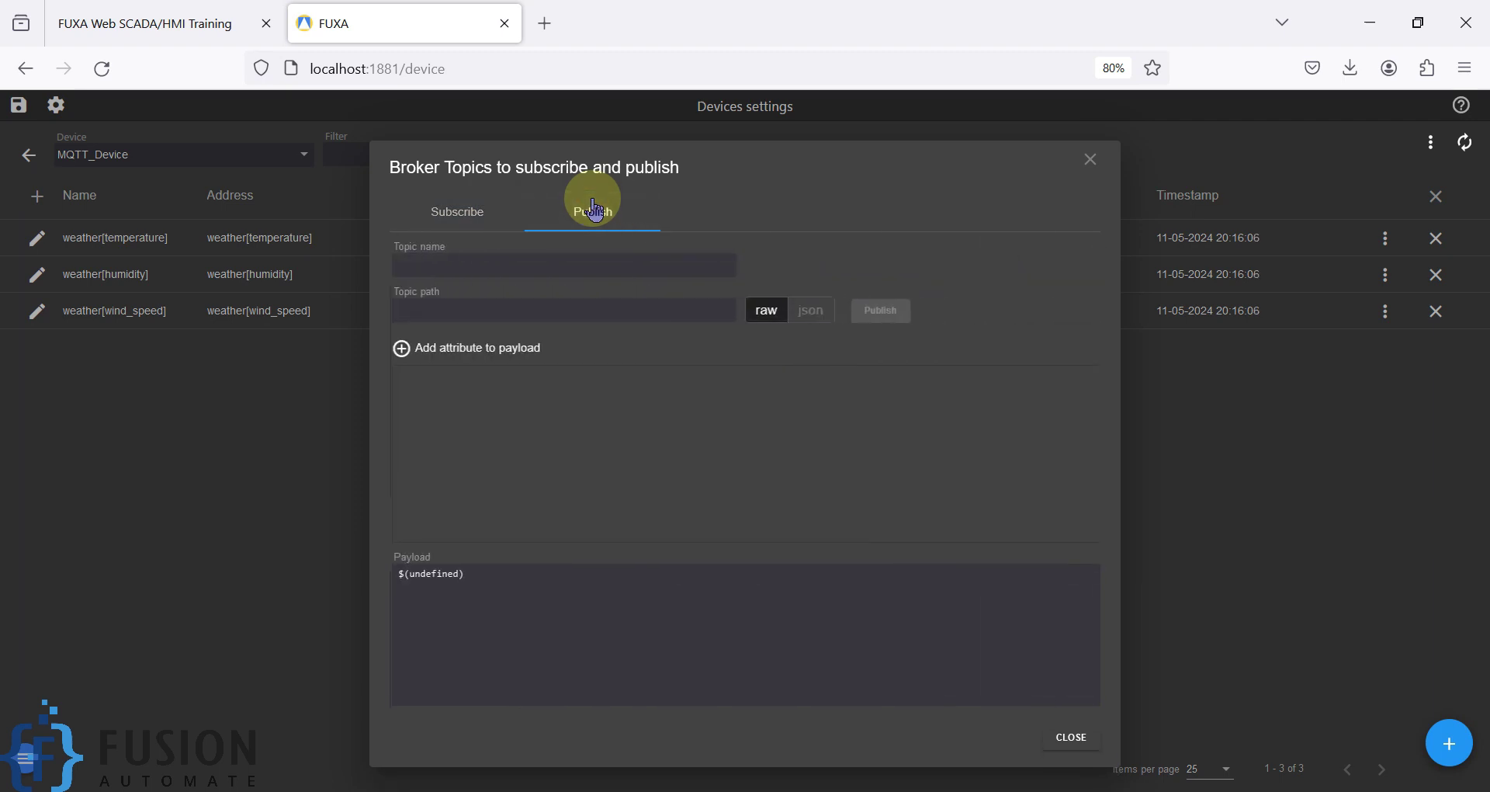
left_click(506, 316)
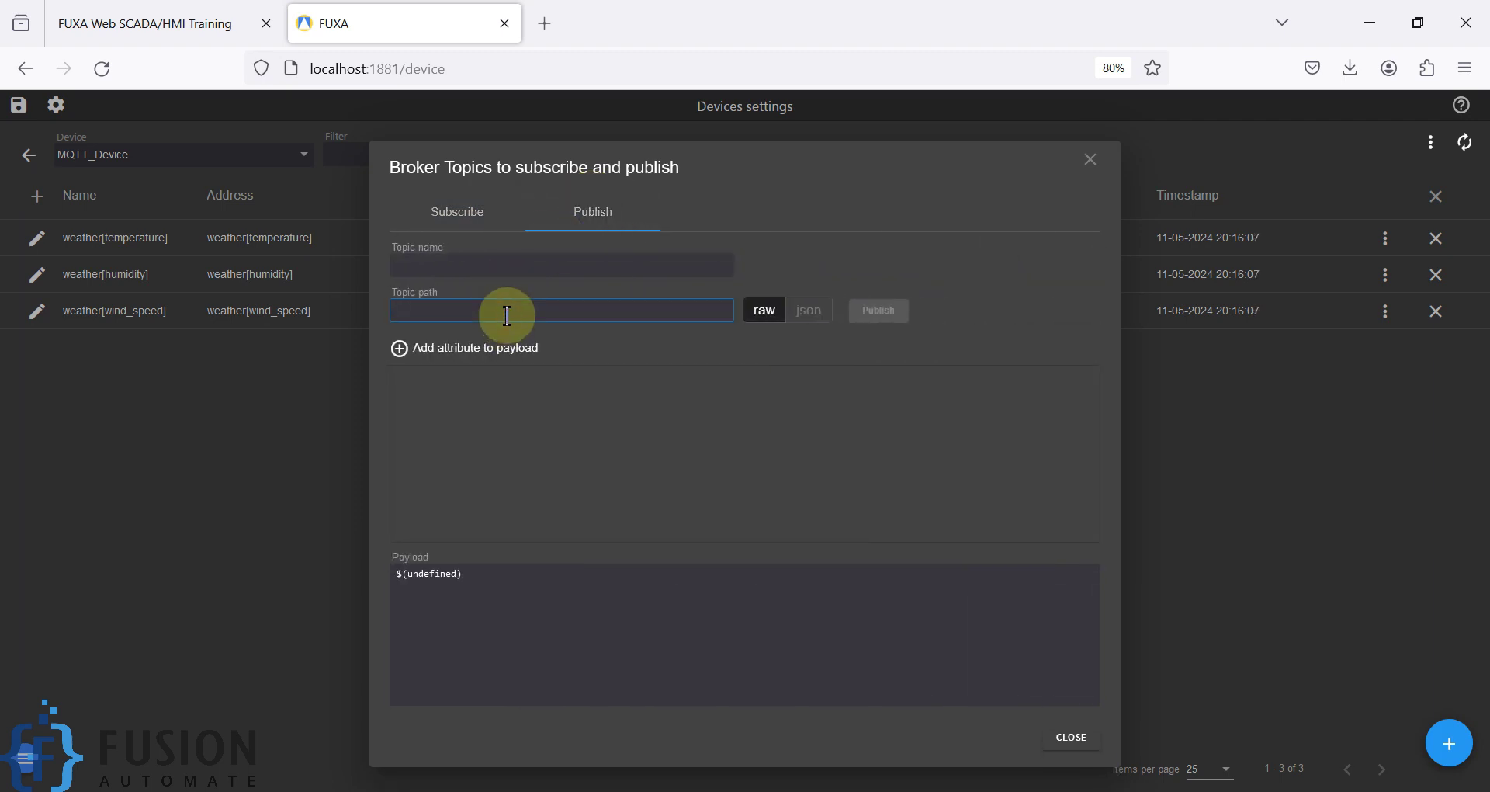
type("Modbus")
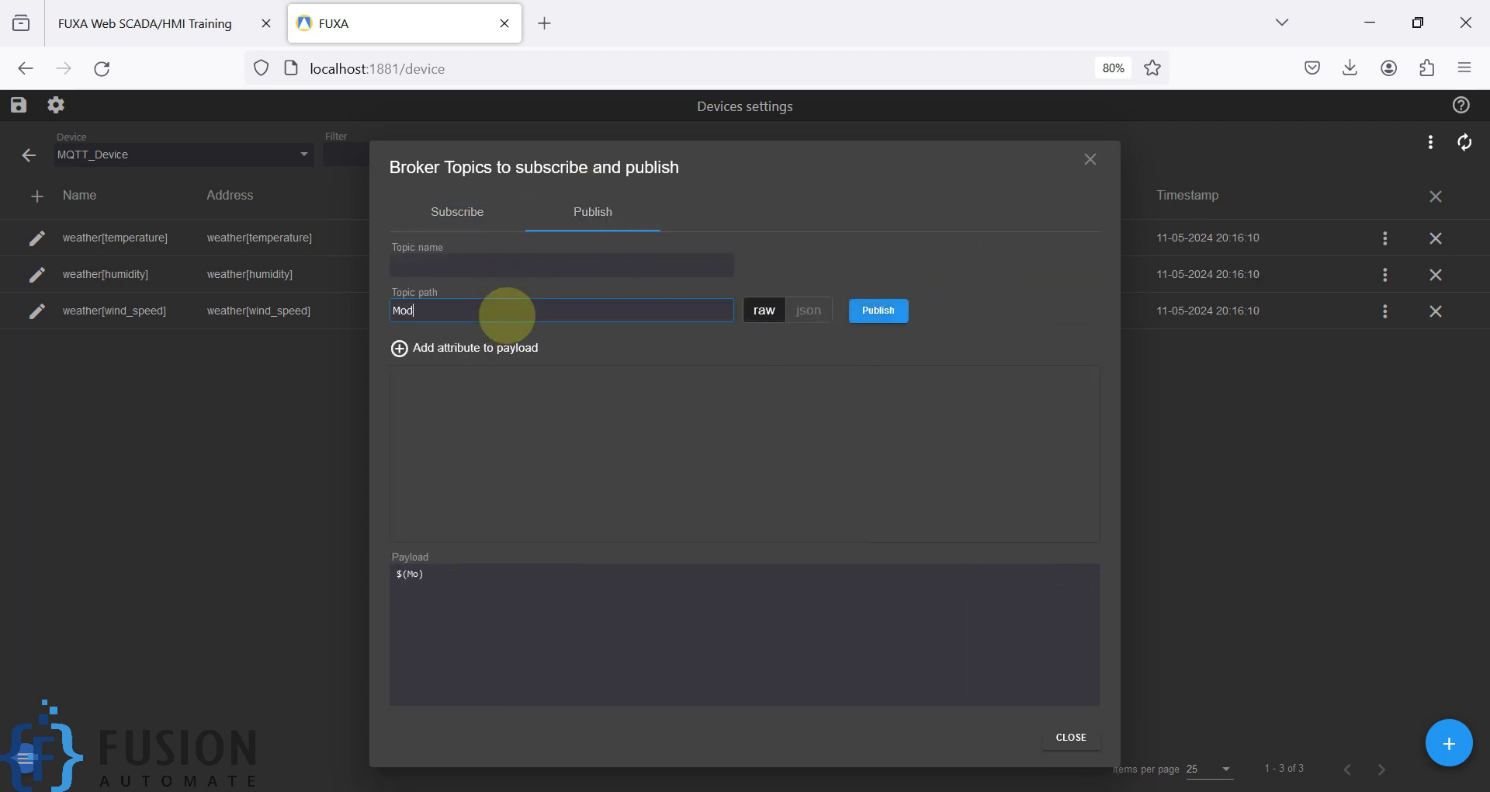
key("BackSpace")
key("BackSpace")
key("BackSpace")
type("bus")
Add one payload attribute with type Tag
left_click(470, 351)
left_click(618, 400)
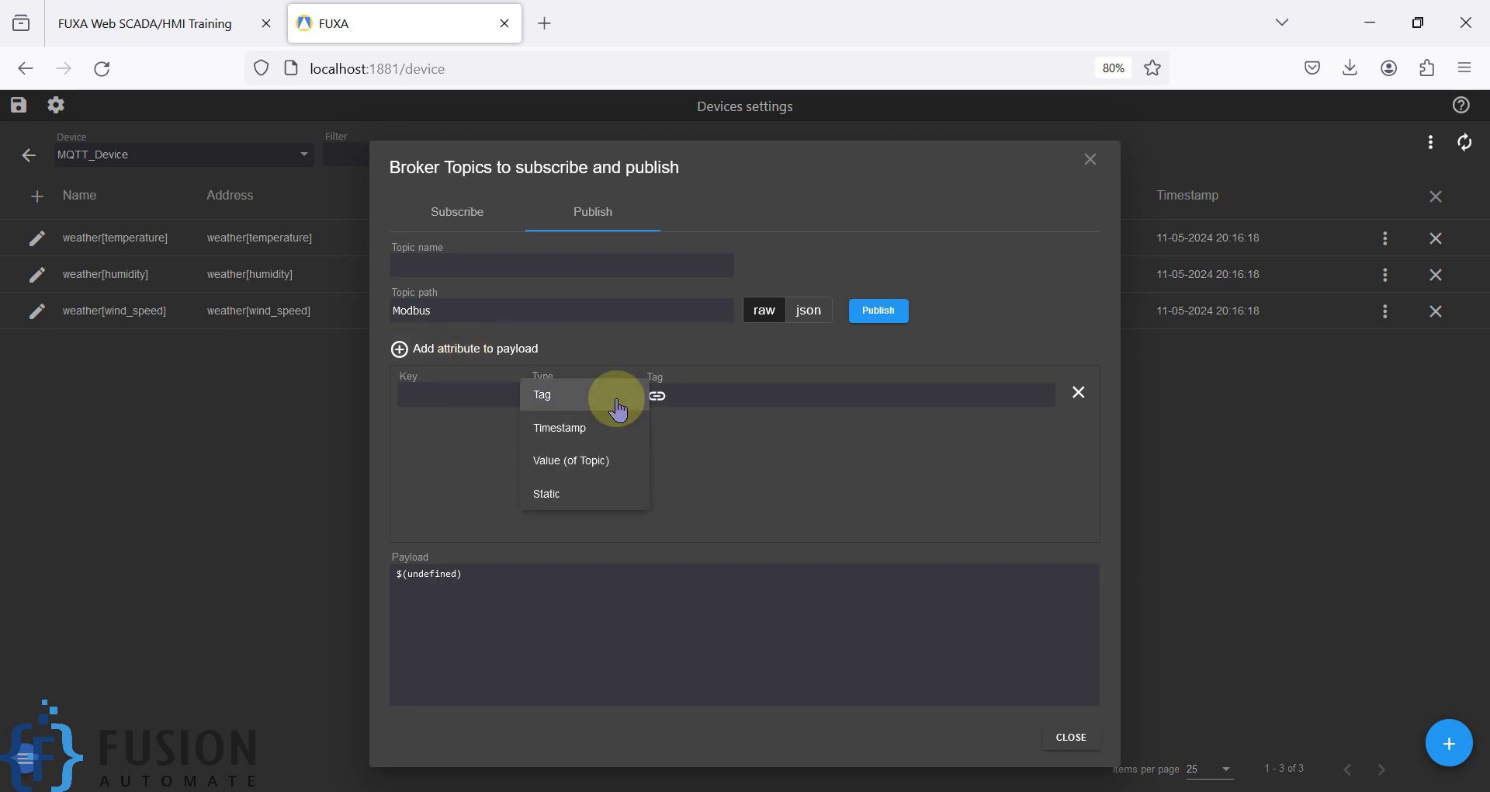
left_click(594, 398)
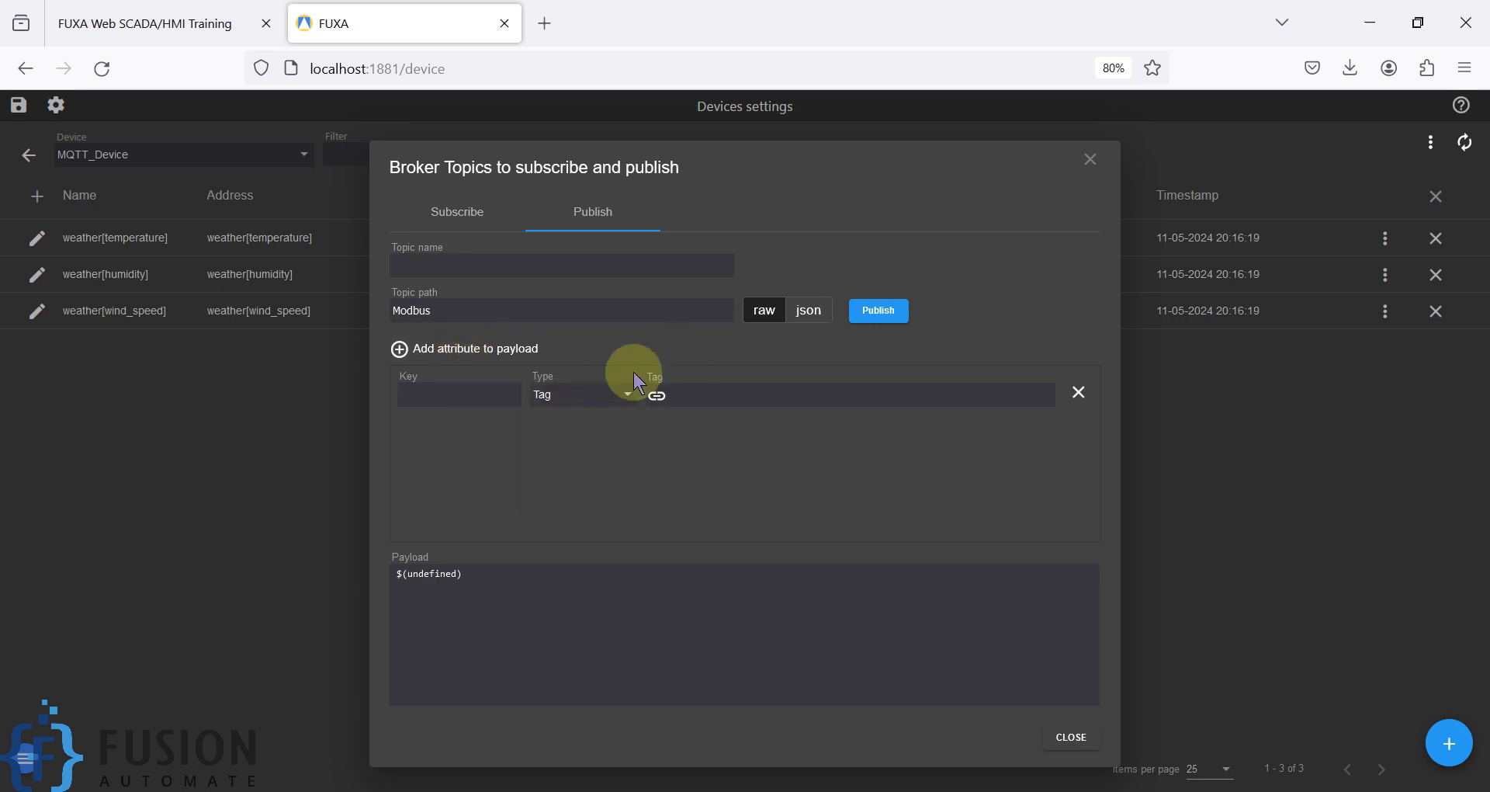
Link the attribute to tag HR0, switch the payload to JSON, and name the key HR0
left_click(657, 396)
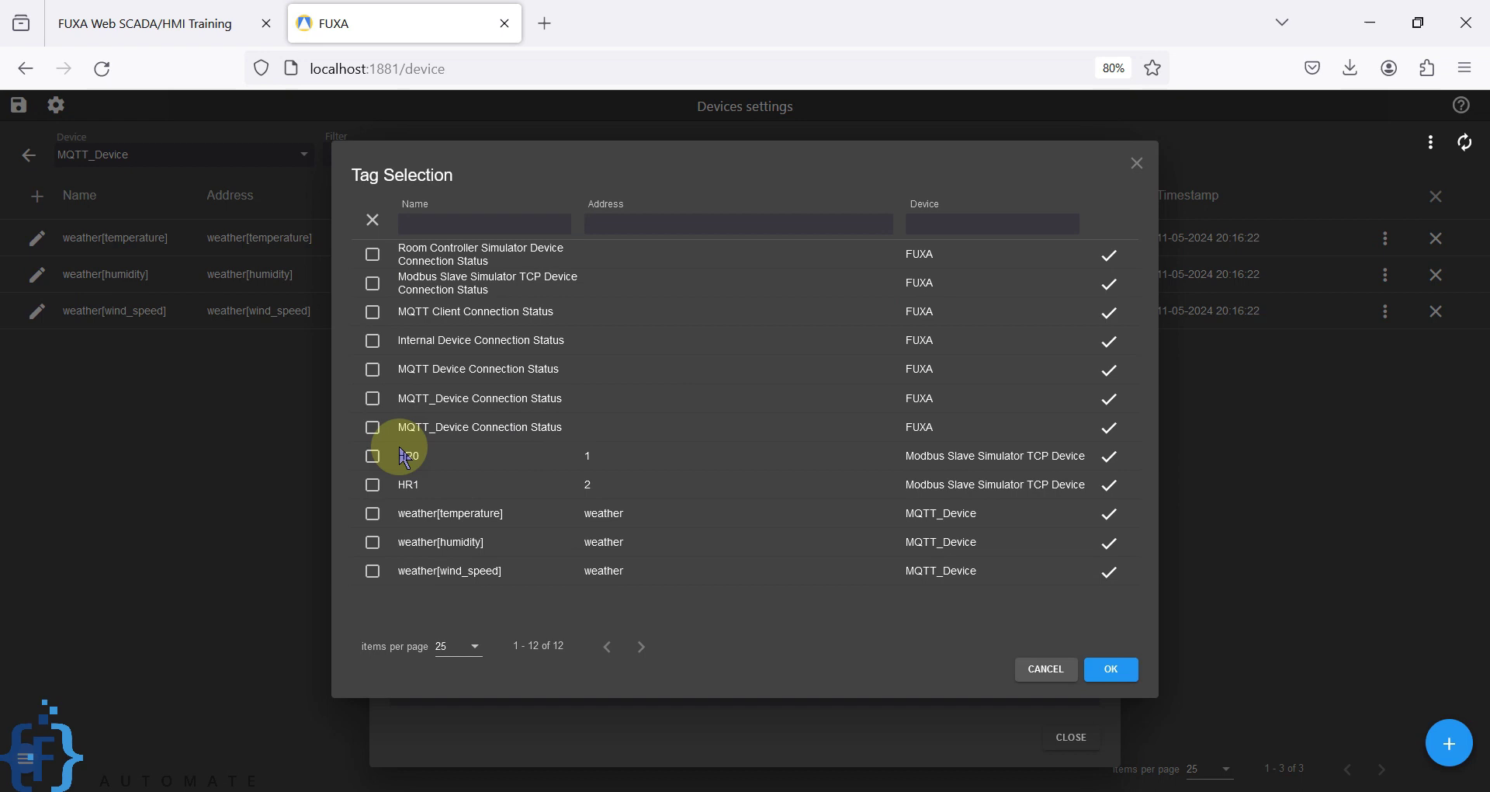
left_click(1109, 456)
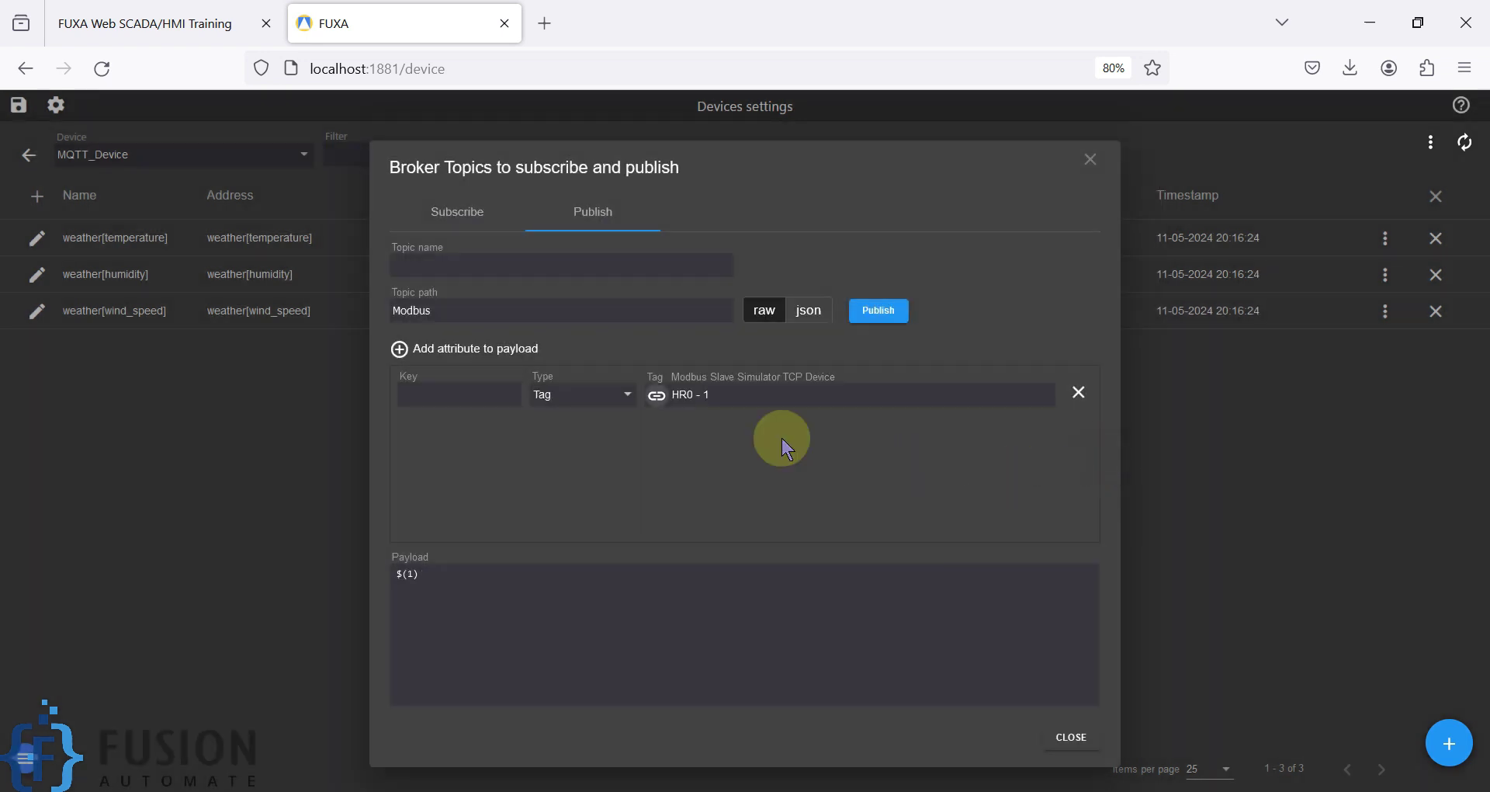
left_click(807, 324)
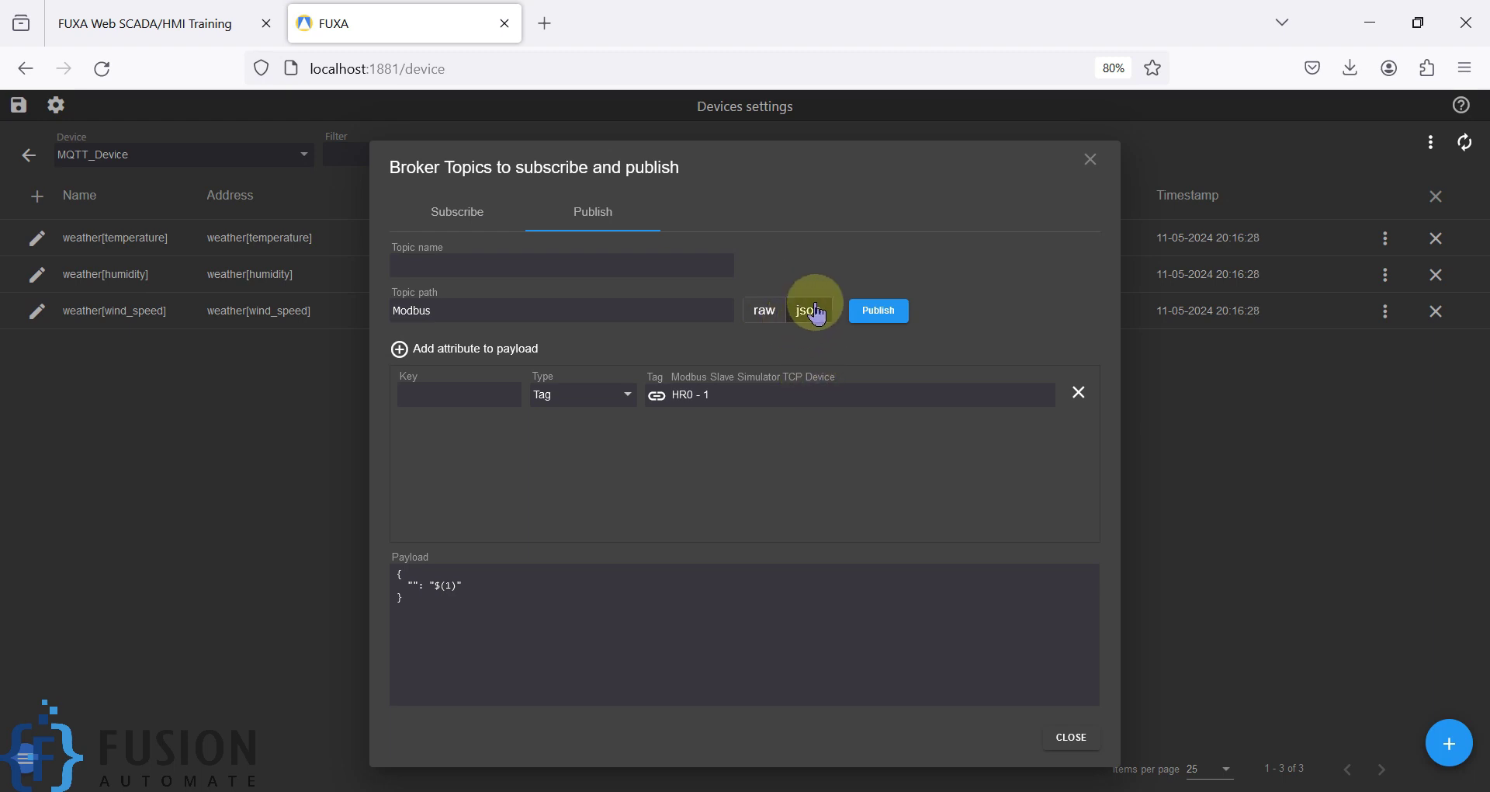
left_click(484, 393)
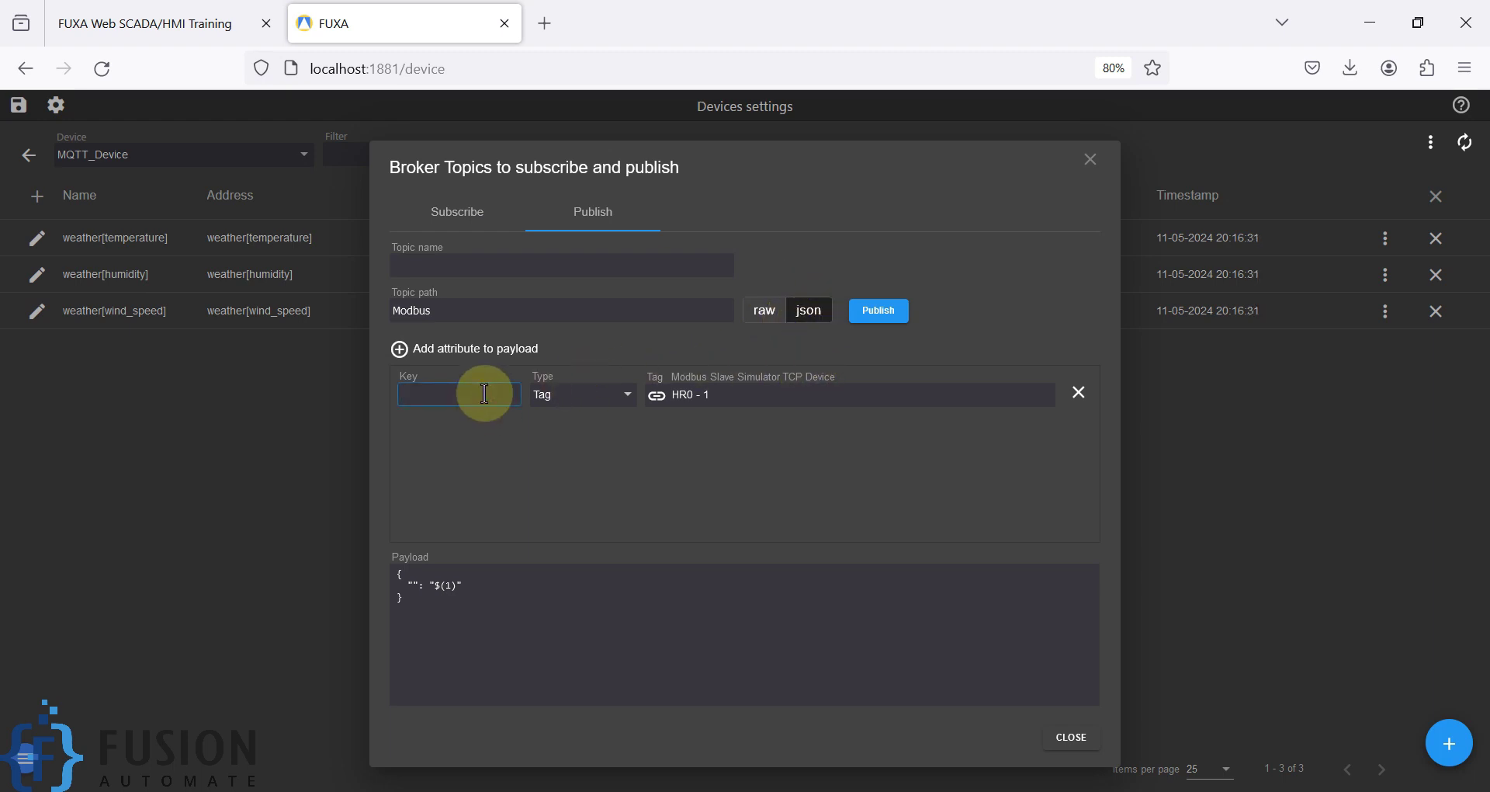
type("HR0")
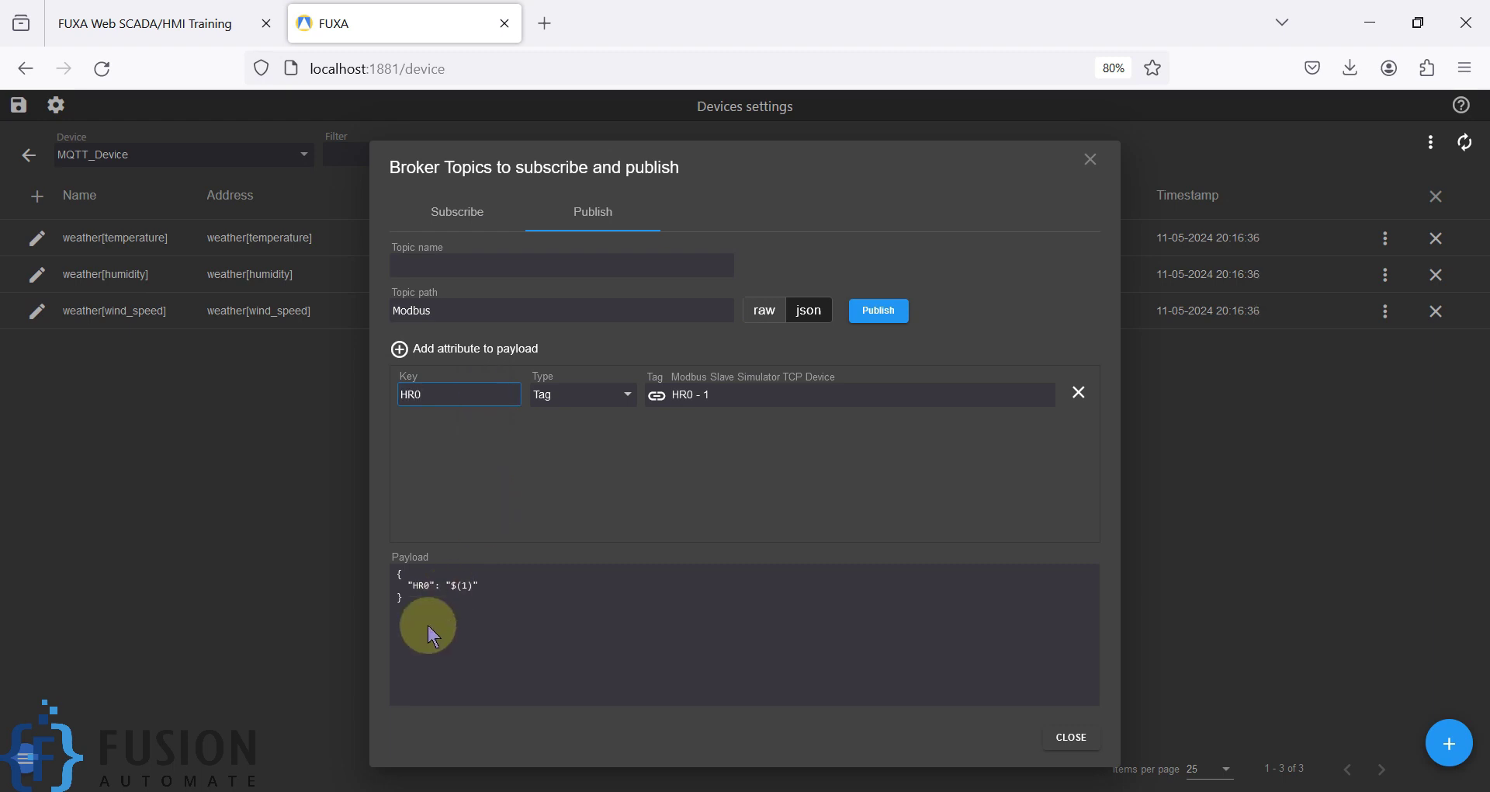
Select the payload text {"HR0": "$(1)"} and glance at MQTT Explorer before returning to FUXA
left_click_drag(413, 599, 389, 575)
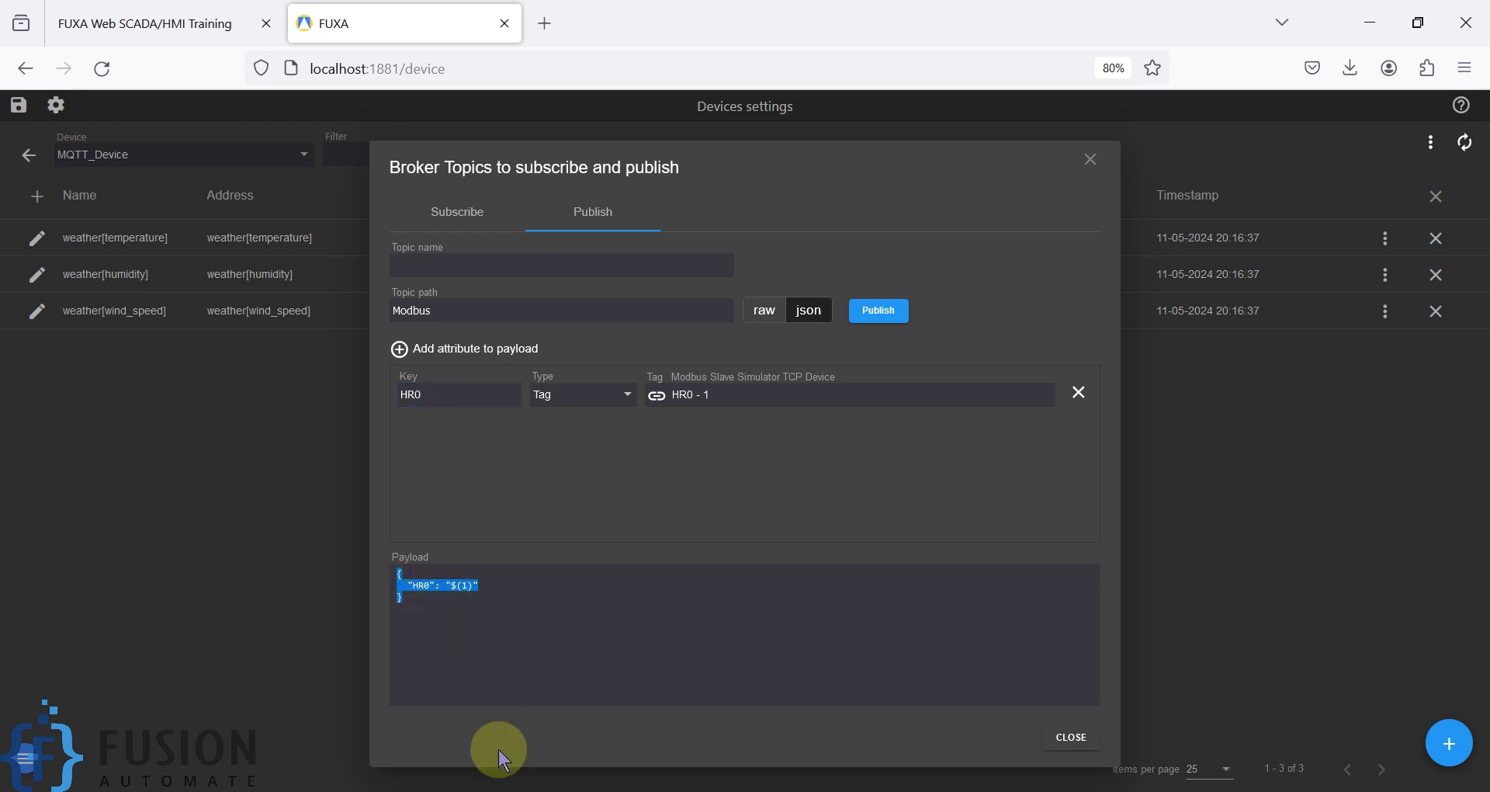
key("alt+Tab")
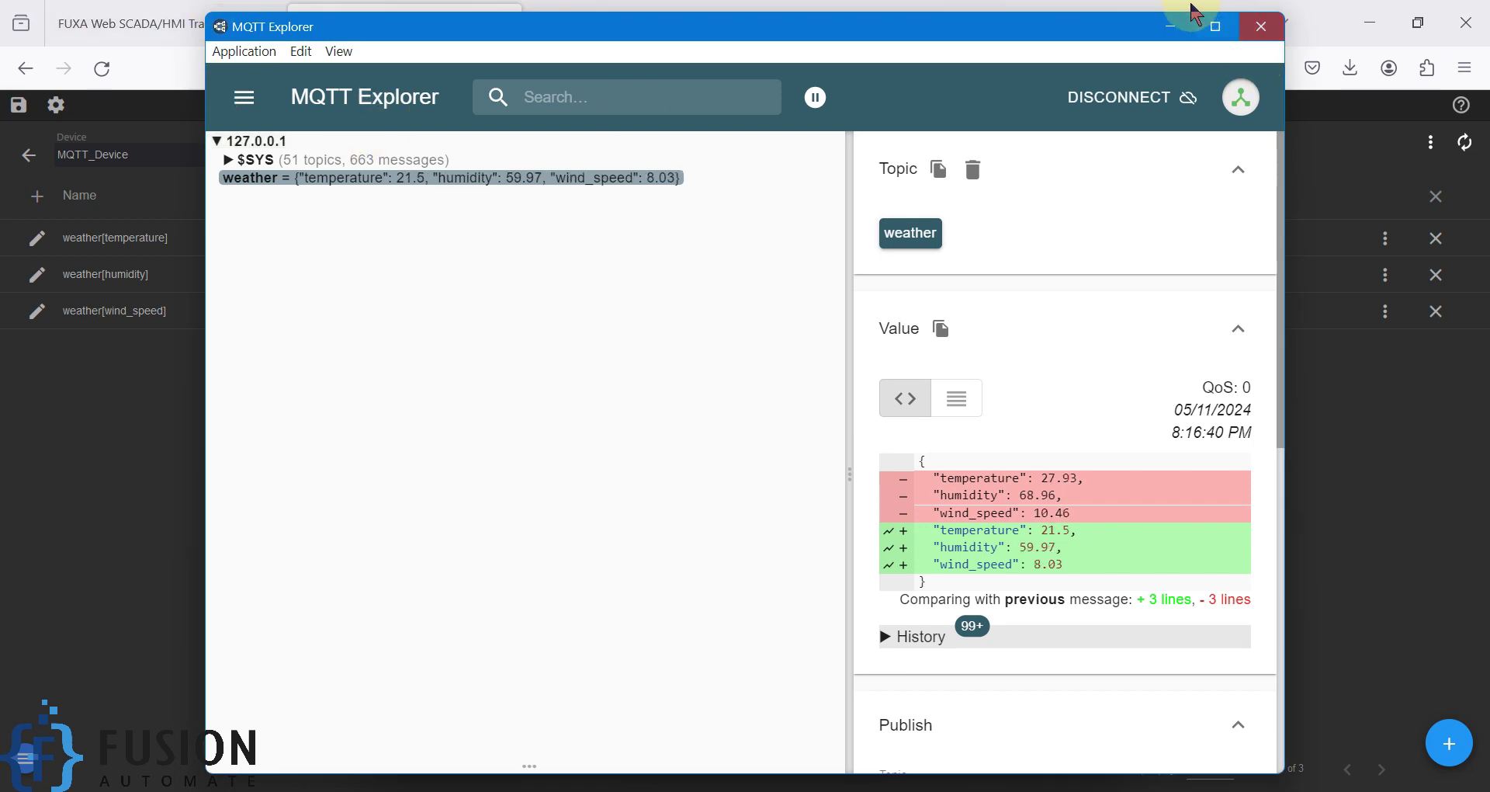
left_click(1172, 32)
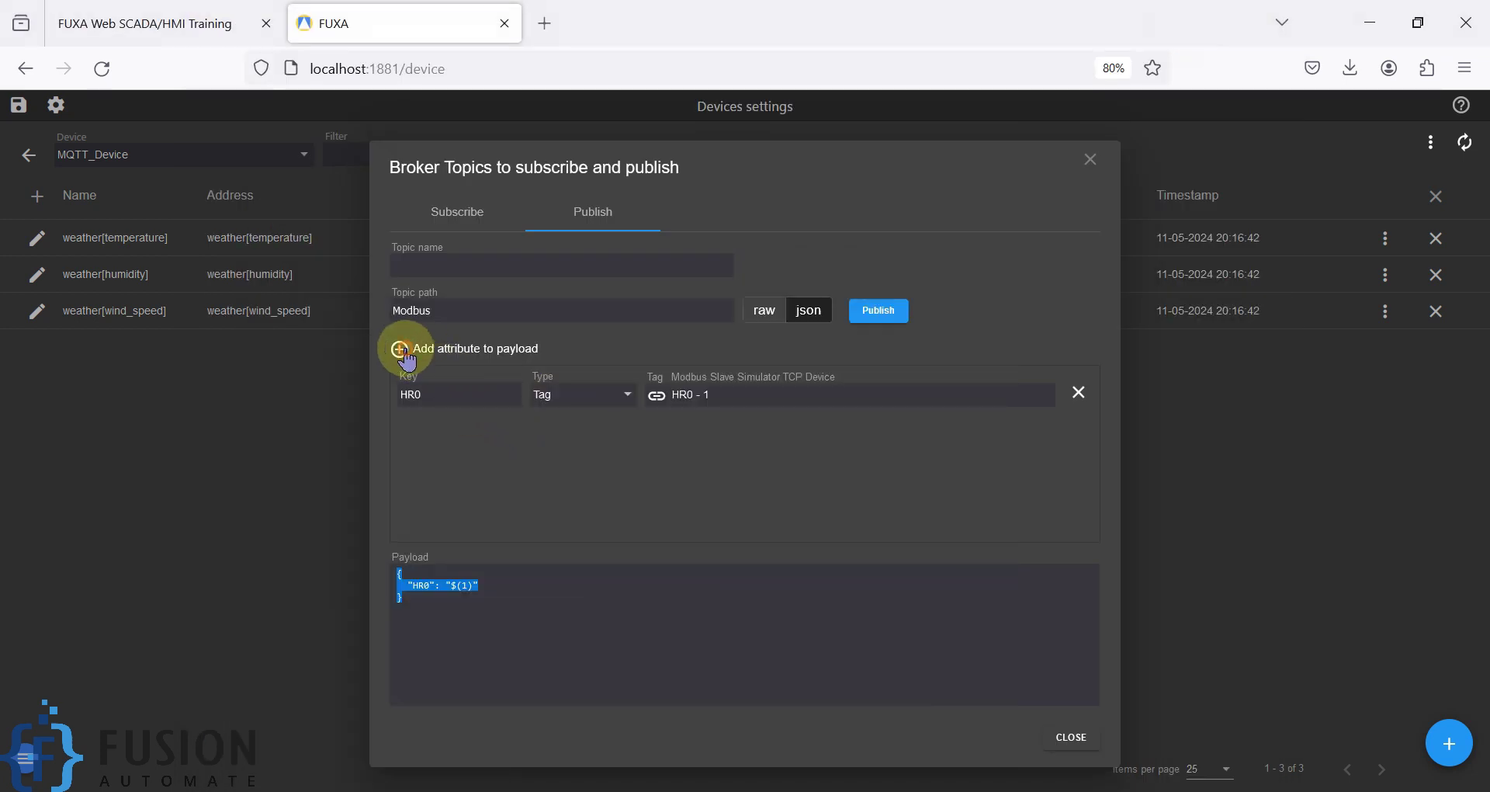
Add a payload attribute with key HR1 linked to the HR1 tag
left_click(399, 349)
left_click(457, 439)
type("HR1")
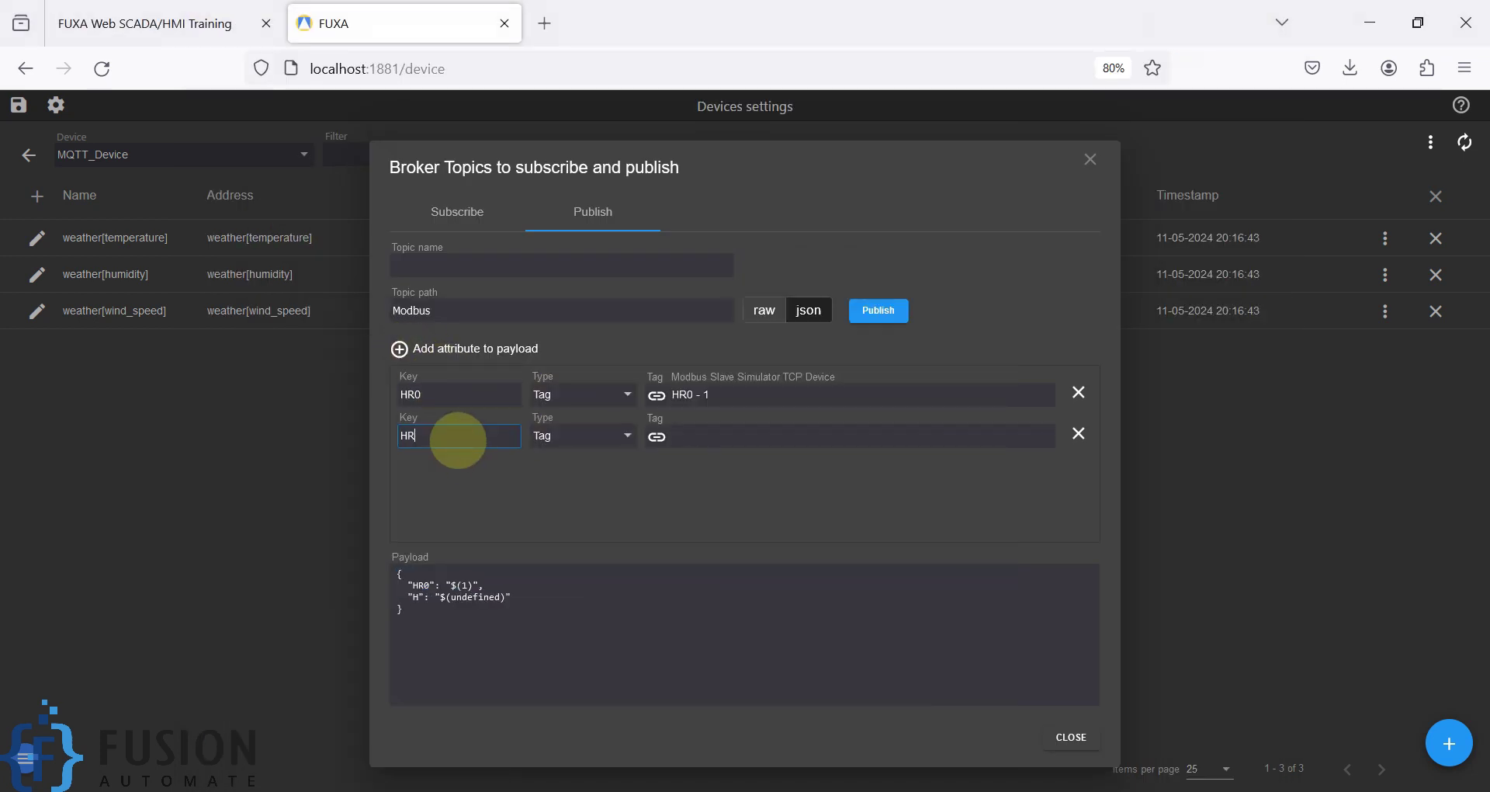
left_click(657, 436)
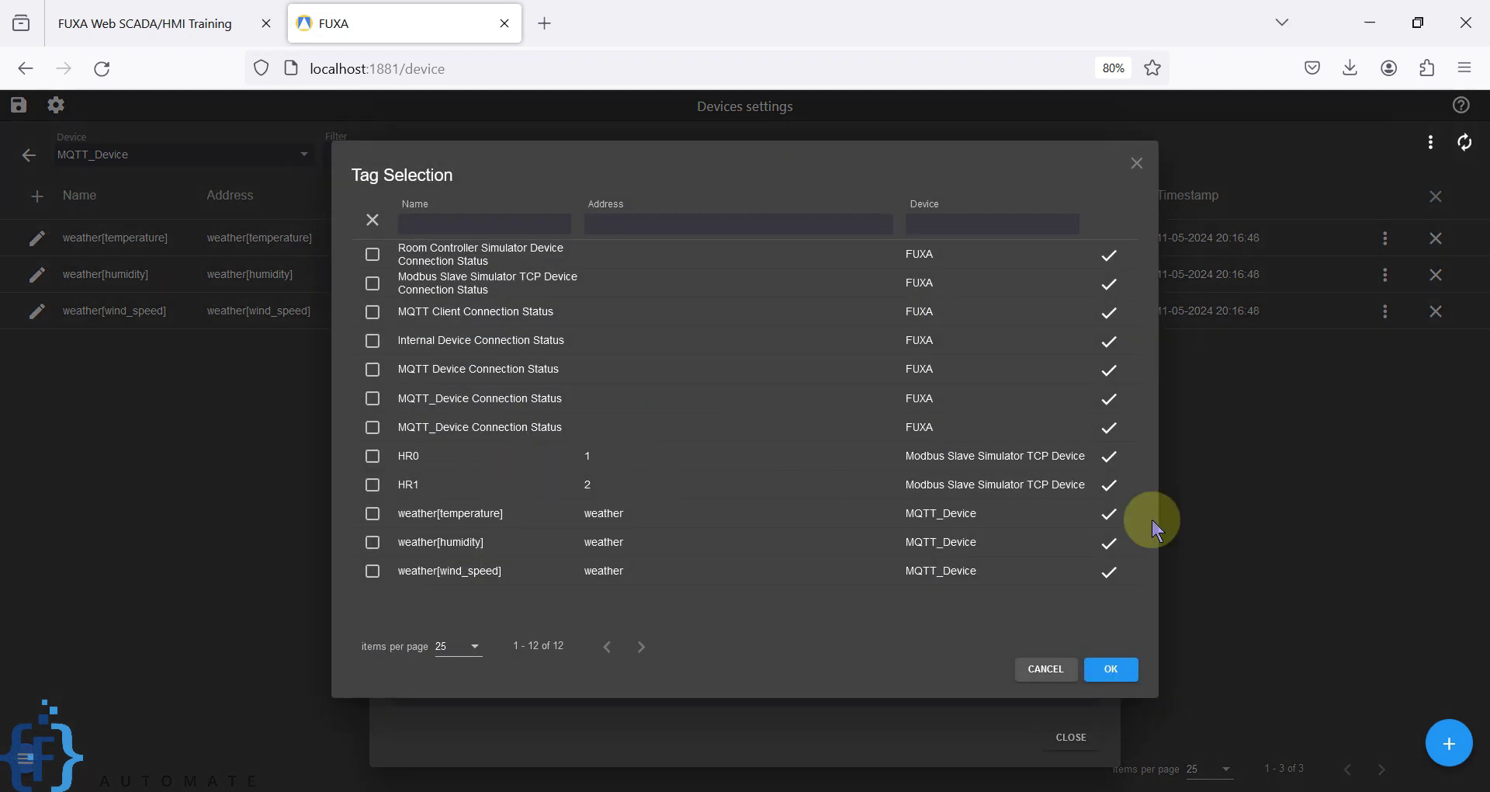
left_click(1105, 486)
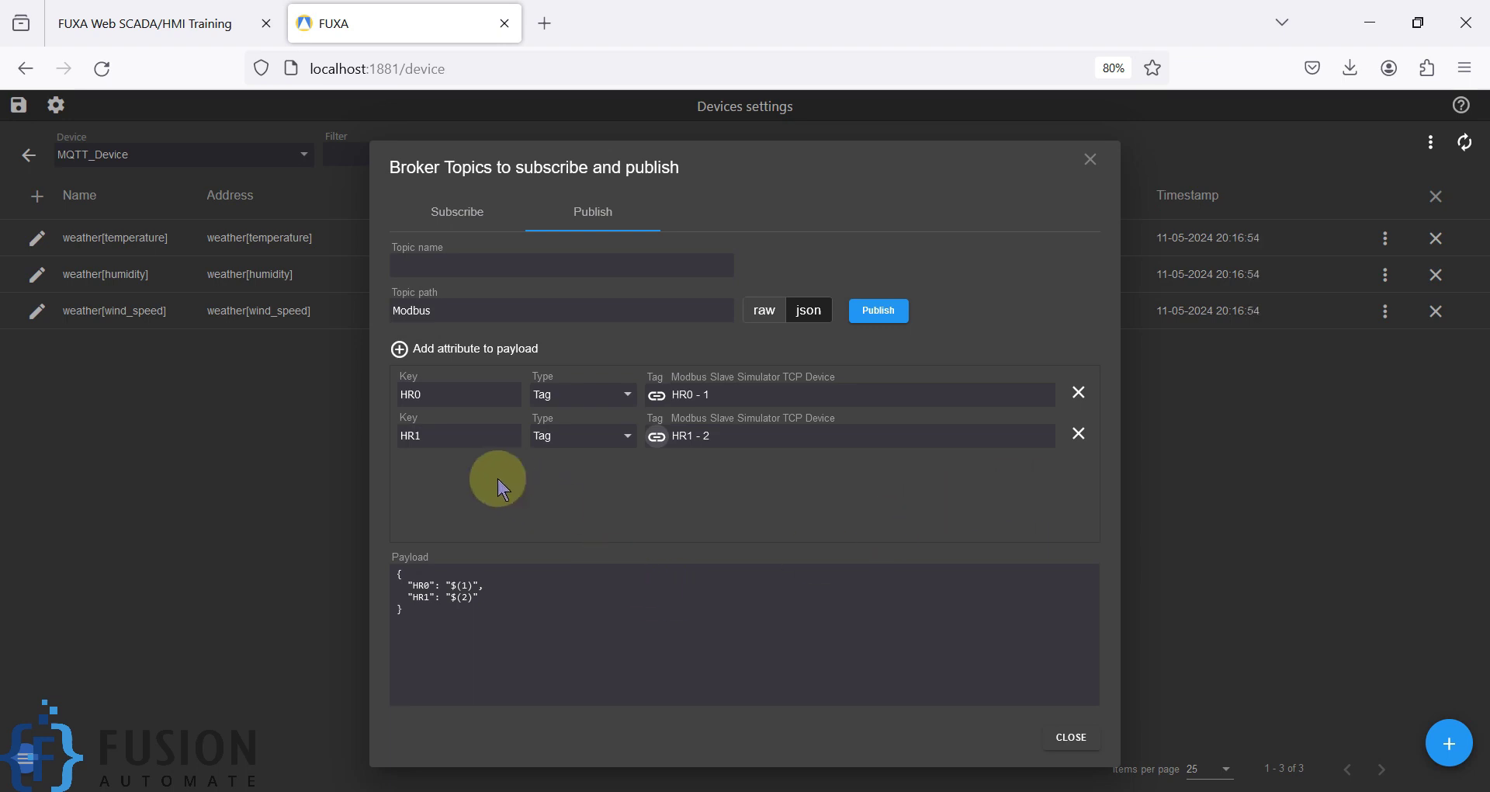
Add a TimeStamp attribute of type Timestamp, then publish and close the settings
left_click(400, 349)
left_click(464, 478)
type("TimeStamp")
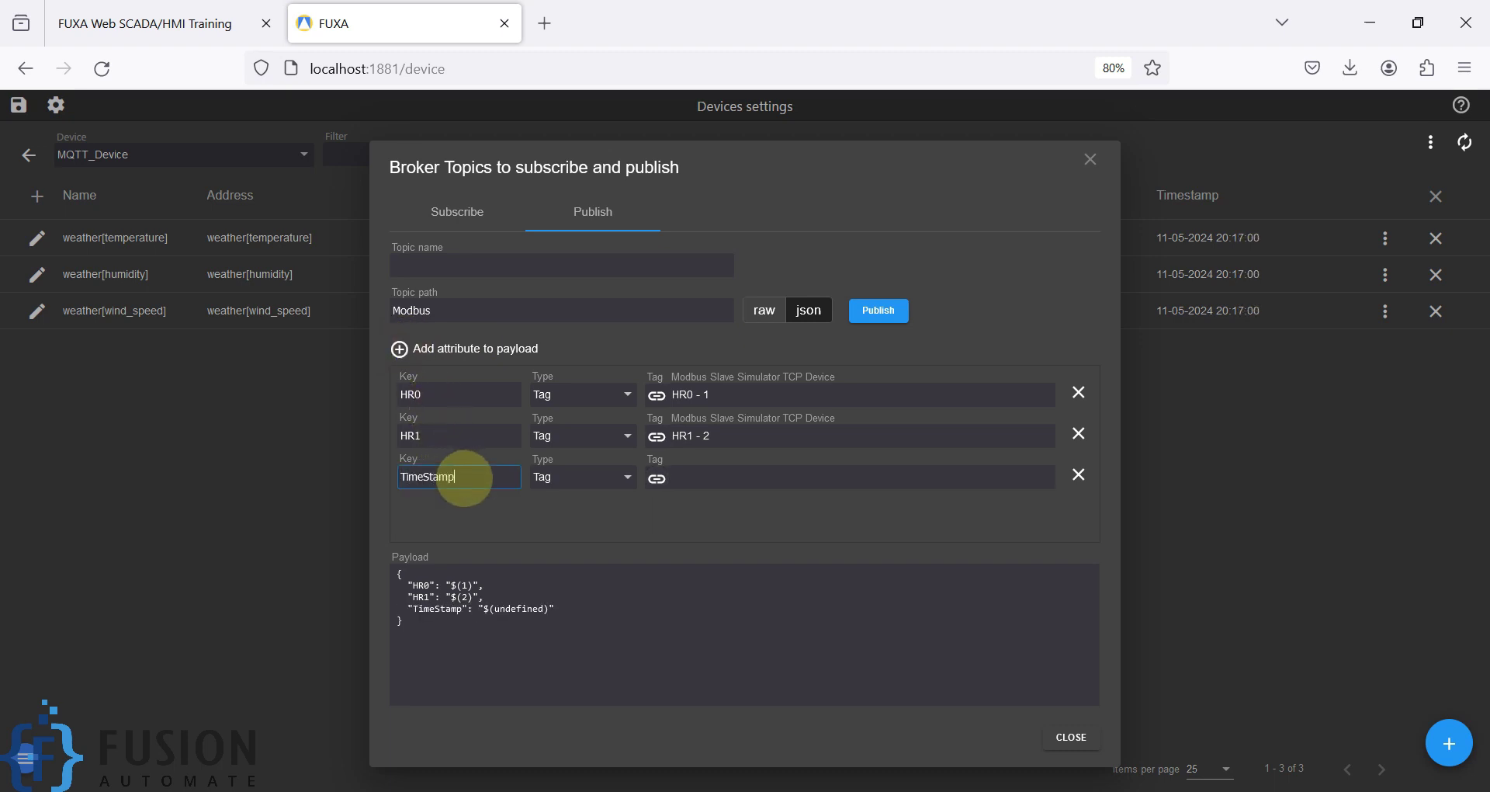
left_click(585, 477)
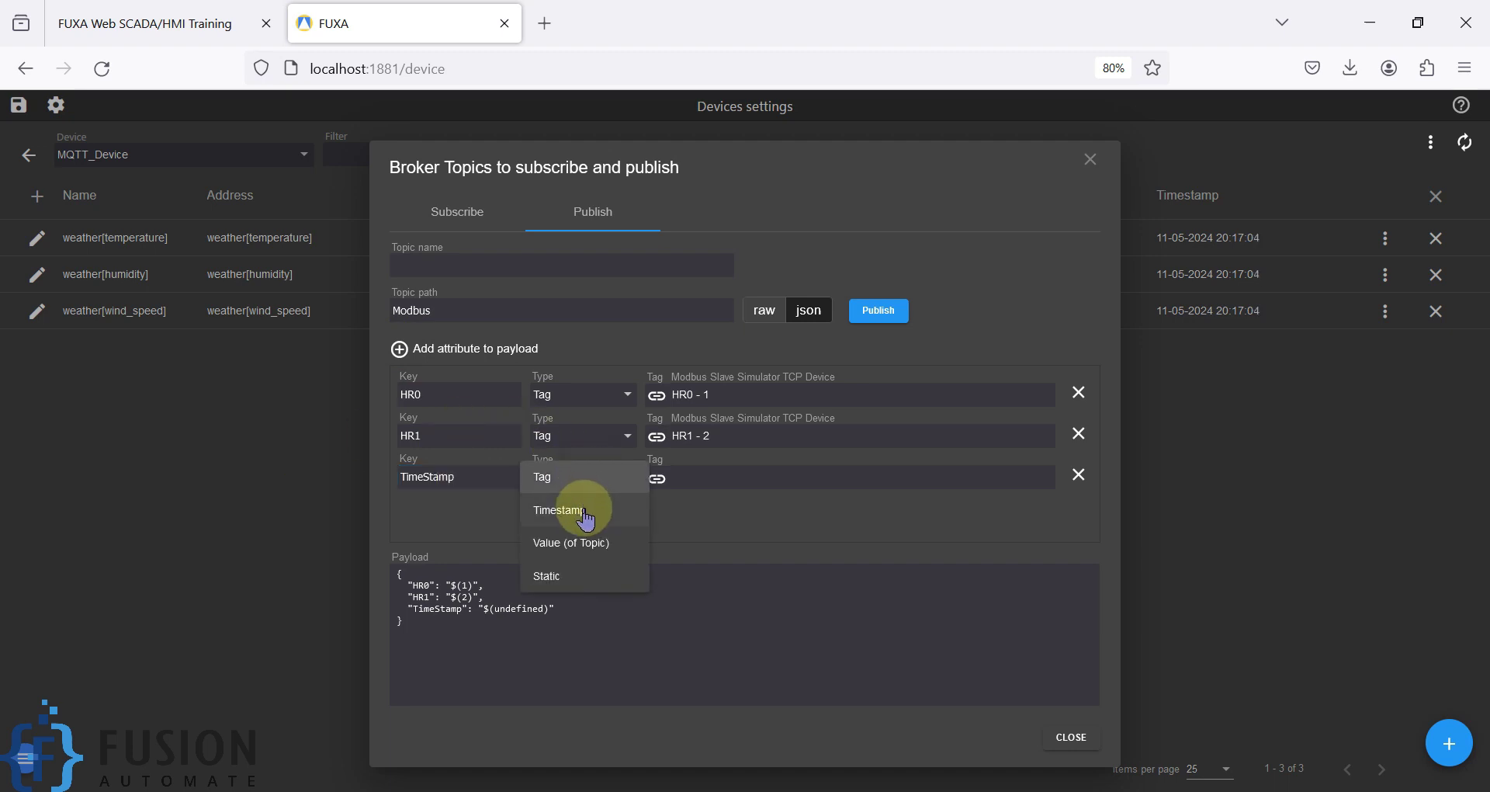
left_click(585, 515)
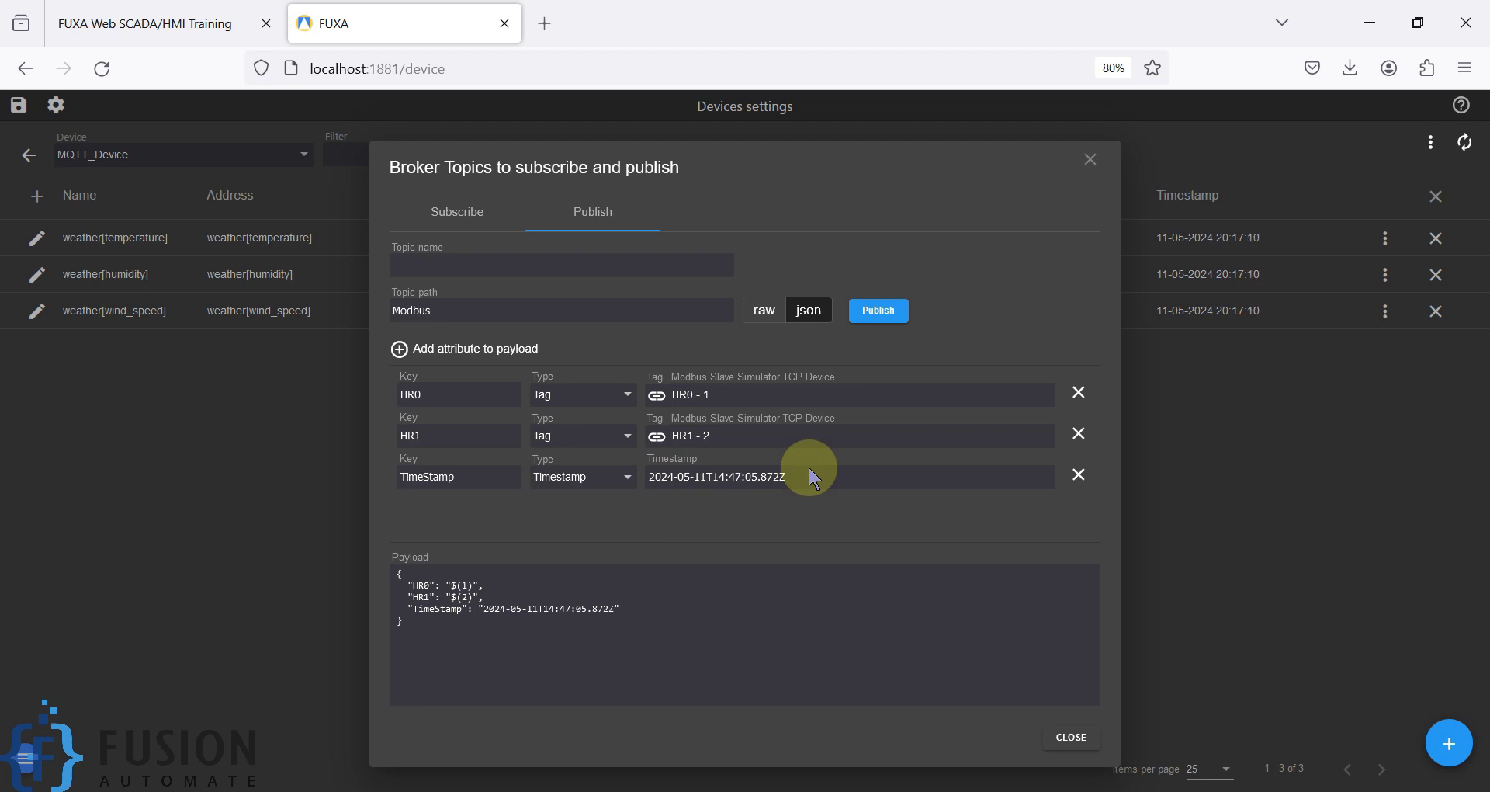
left_click(884, 321)
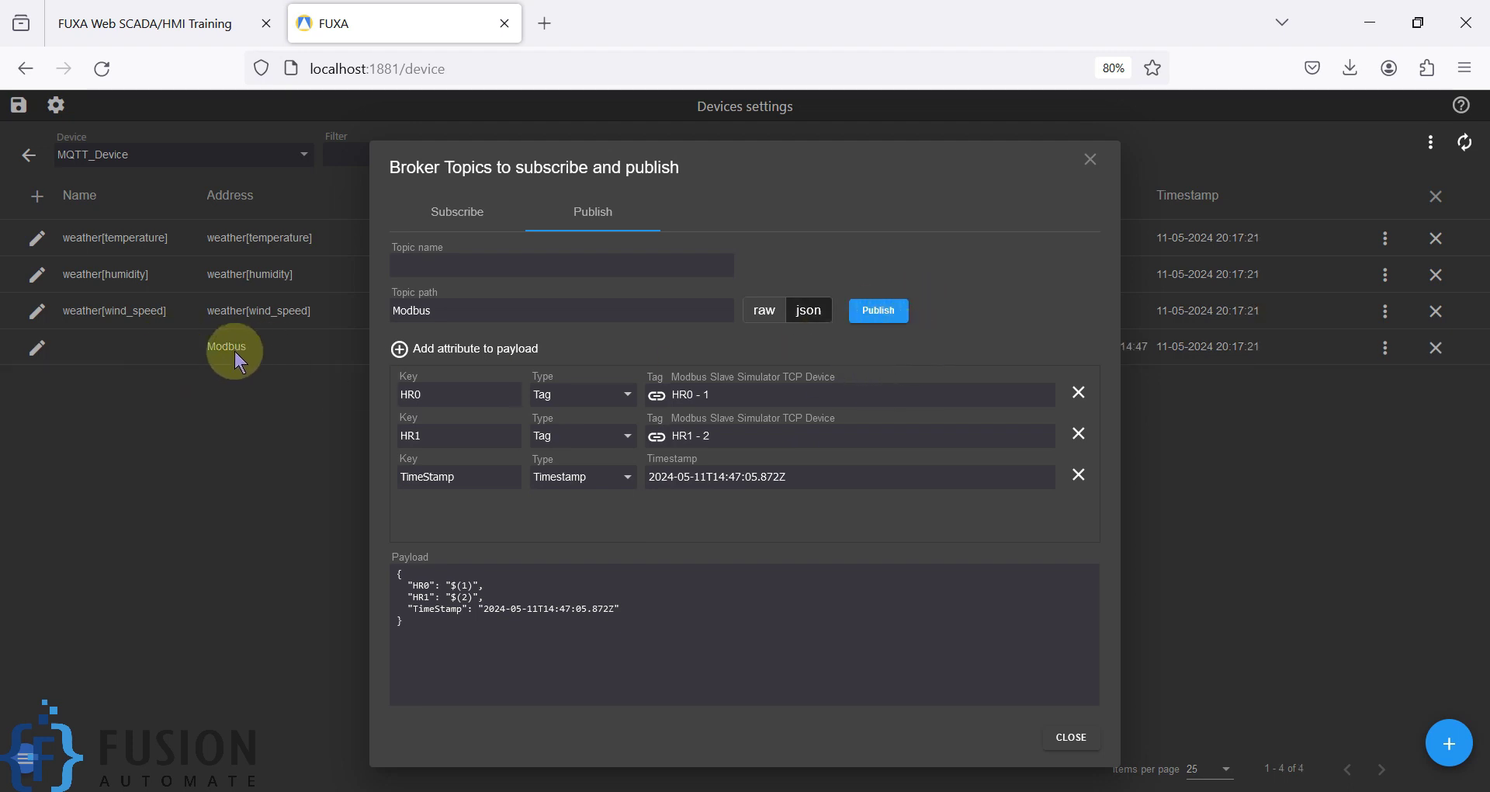
left_click(1091, 159)
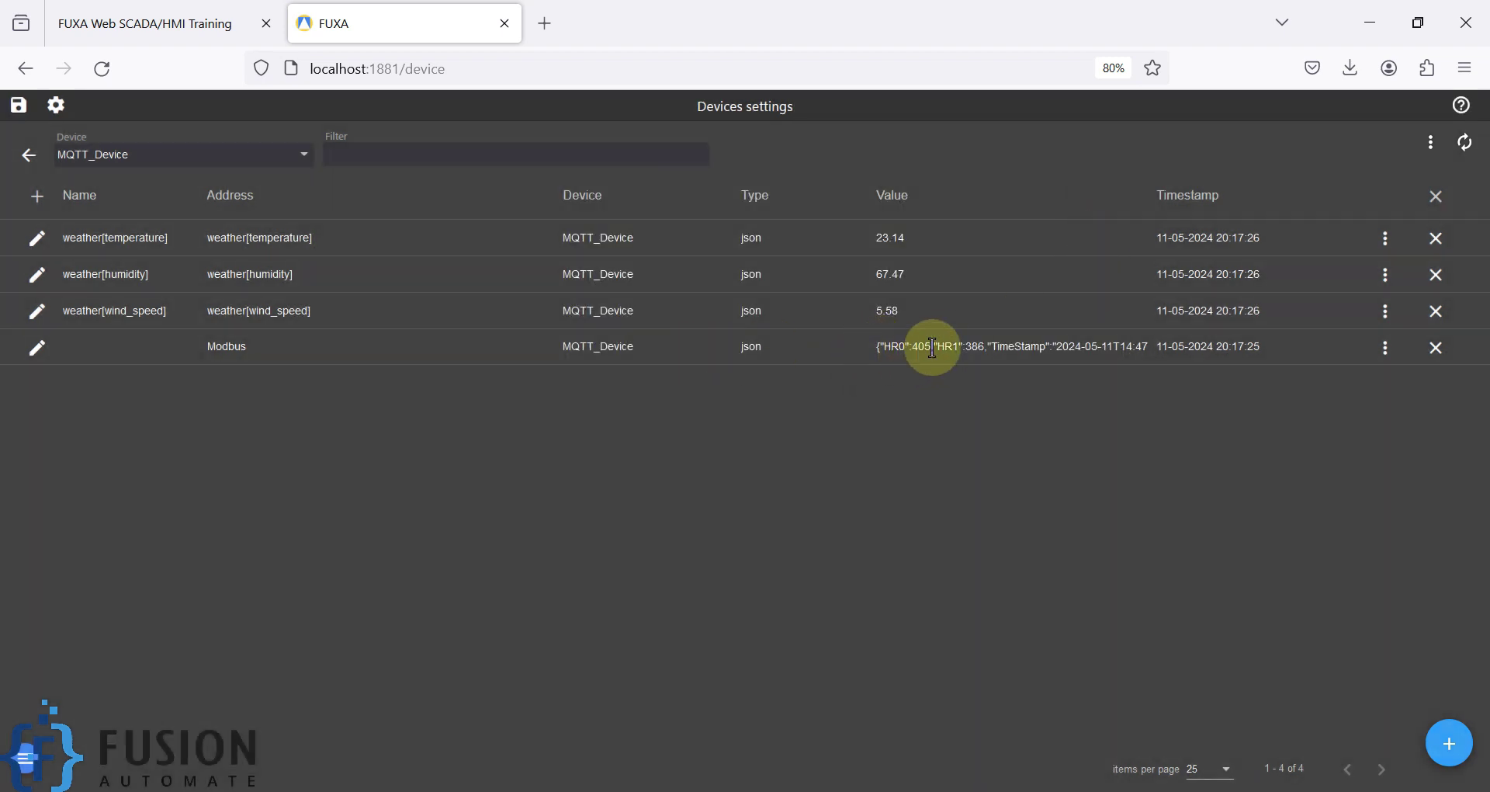
Dock the browser left and MQTT Explorer right, showing the Modbus topic's latest message
left_click_drag(1006, 7, 6, 295)
left_click(1108, 454)
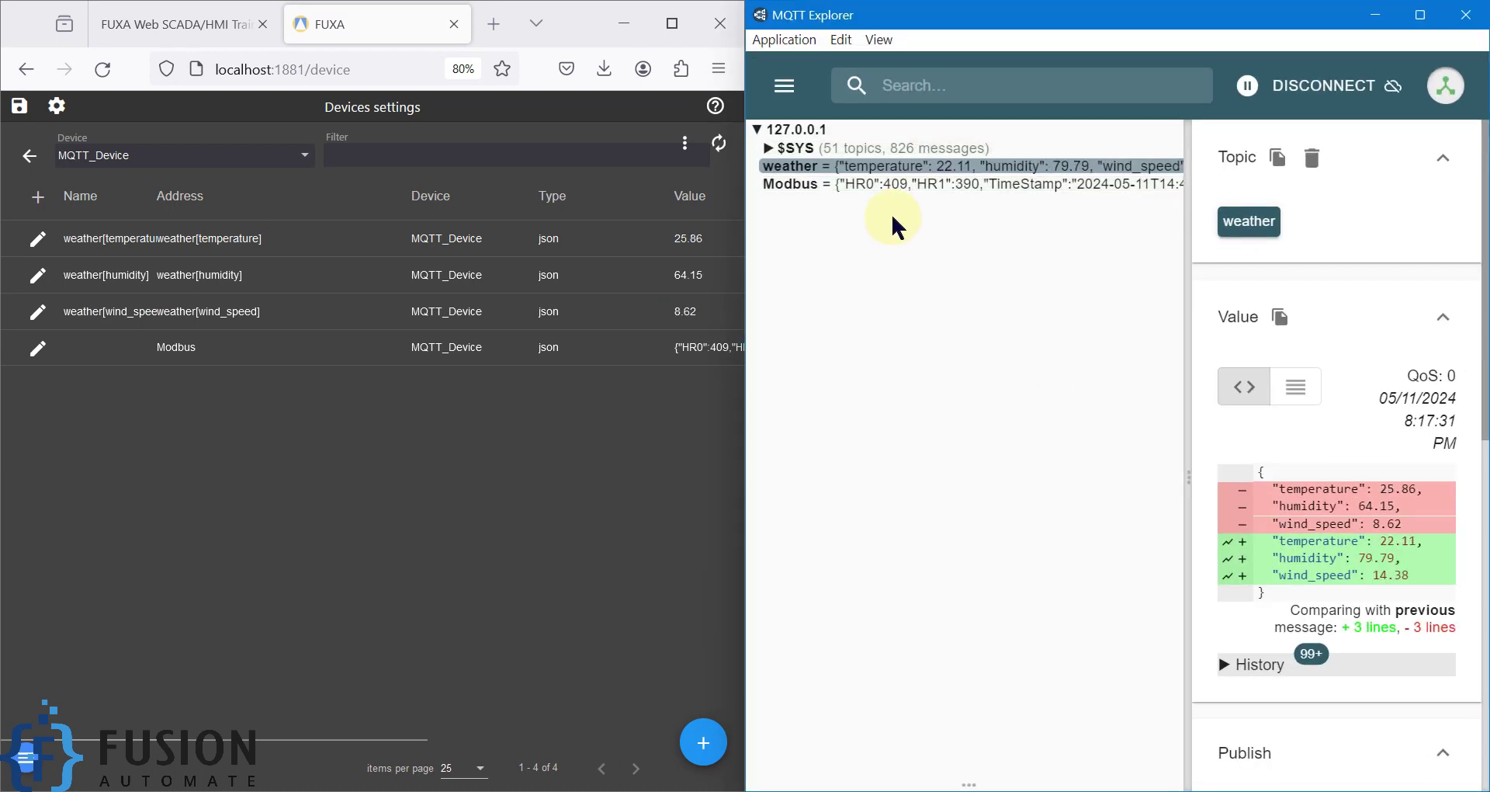
left_click(935, 191)
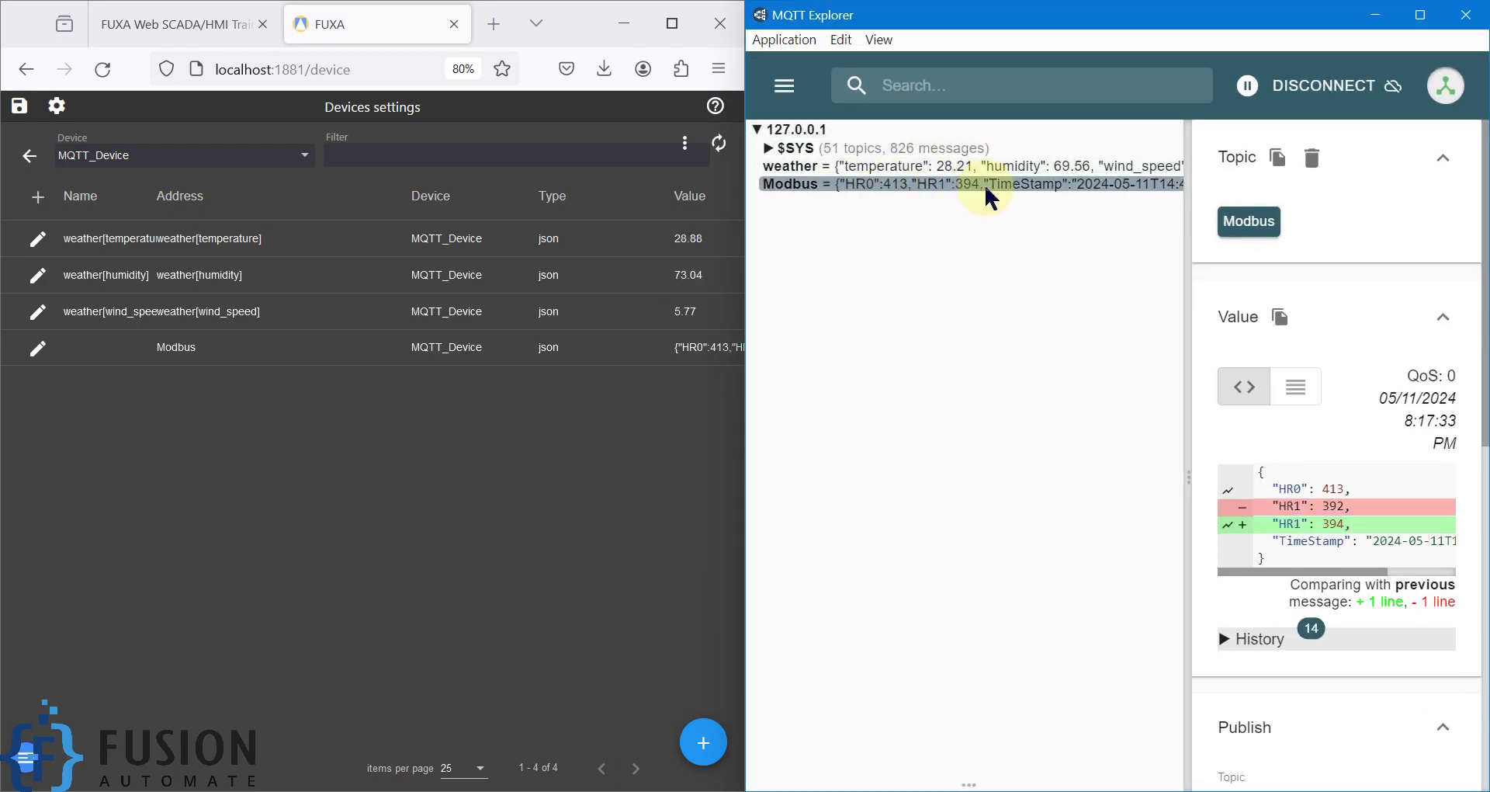
Plot the Modbus topic's HR0 value in MQTT Explorer's chart panel
left_click_drag(1190, 482, 1366, 476)
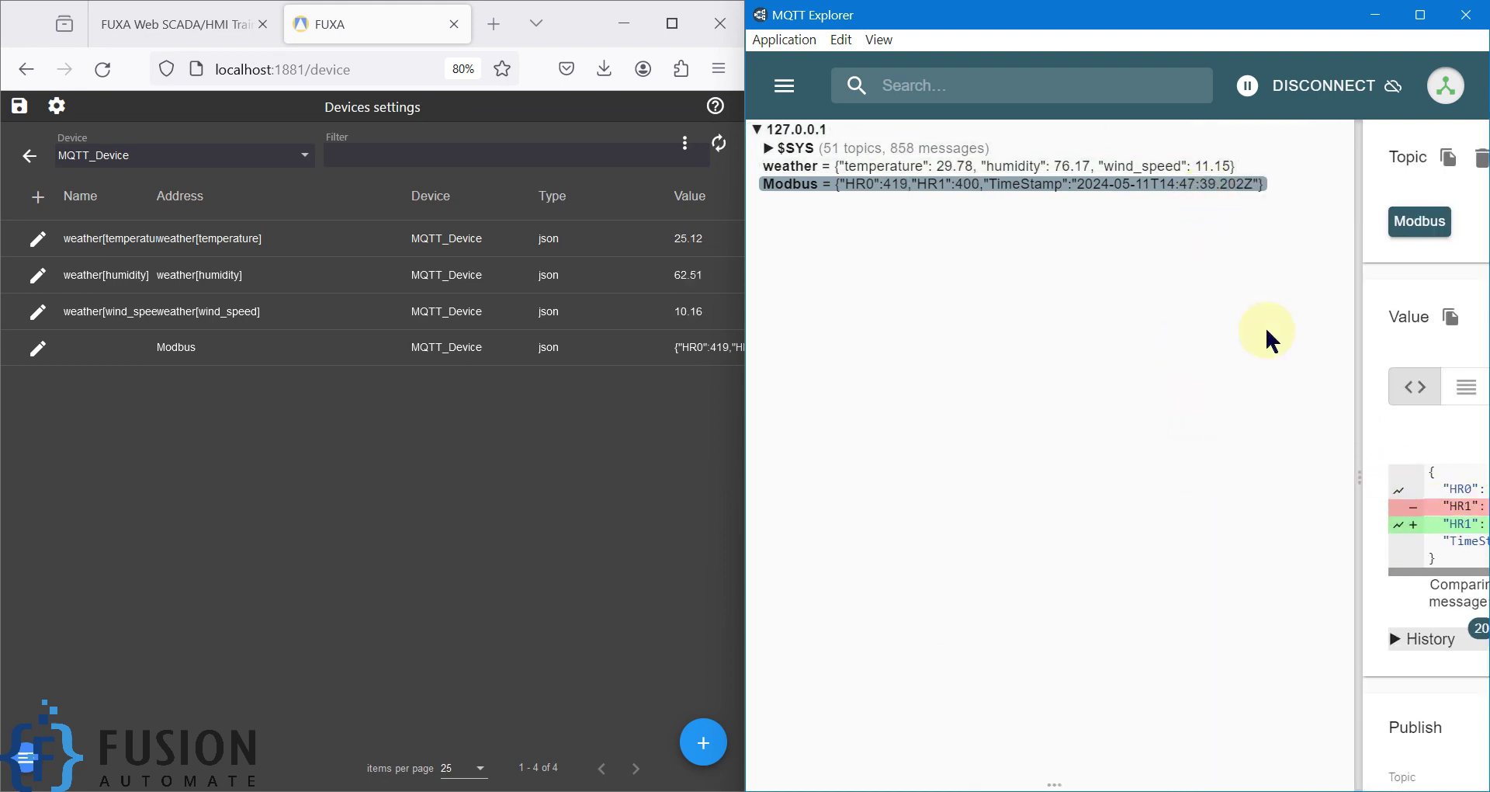
left_click_drag(1359, 480, 1233, 482)
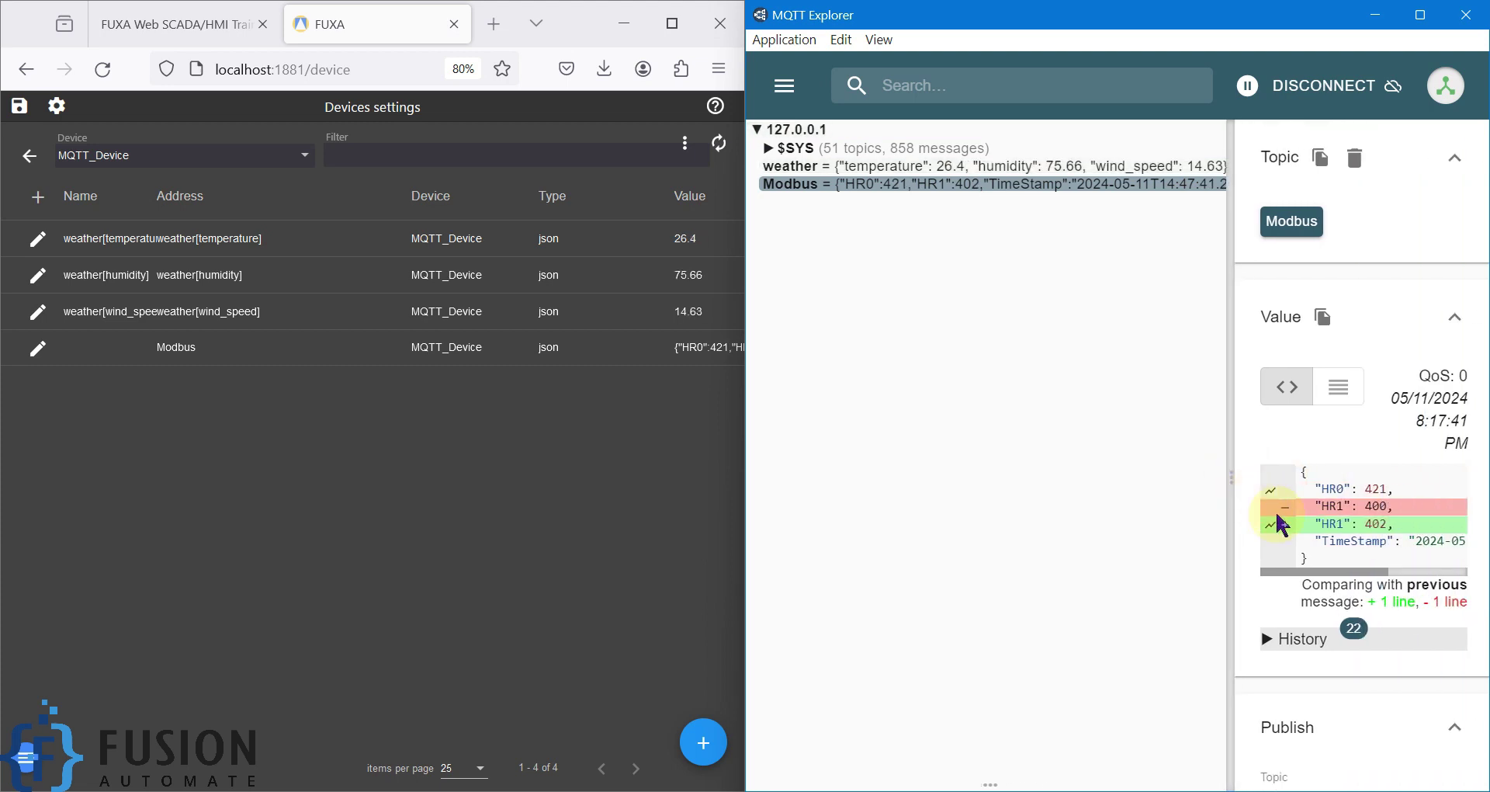
mouse_move(1271, 509)
left_click(1270, 506)
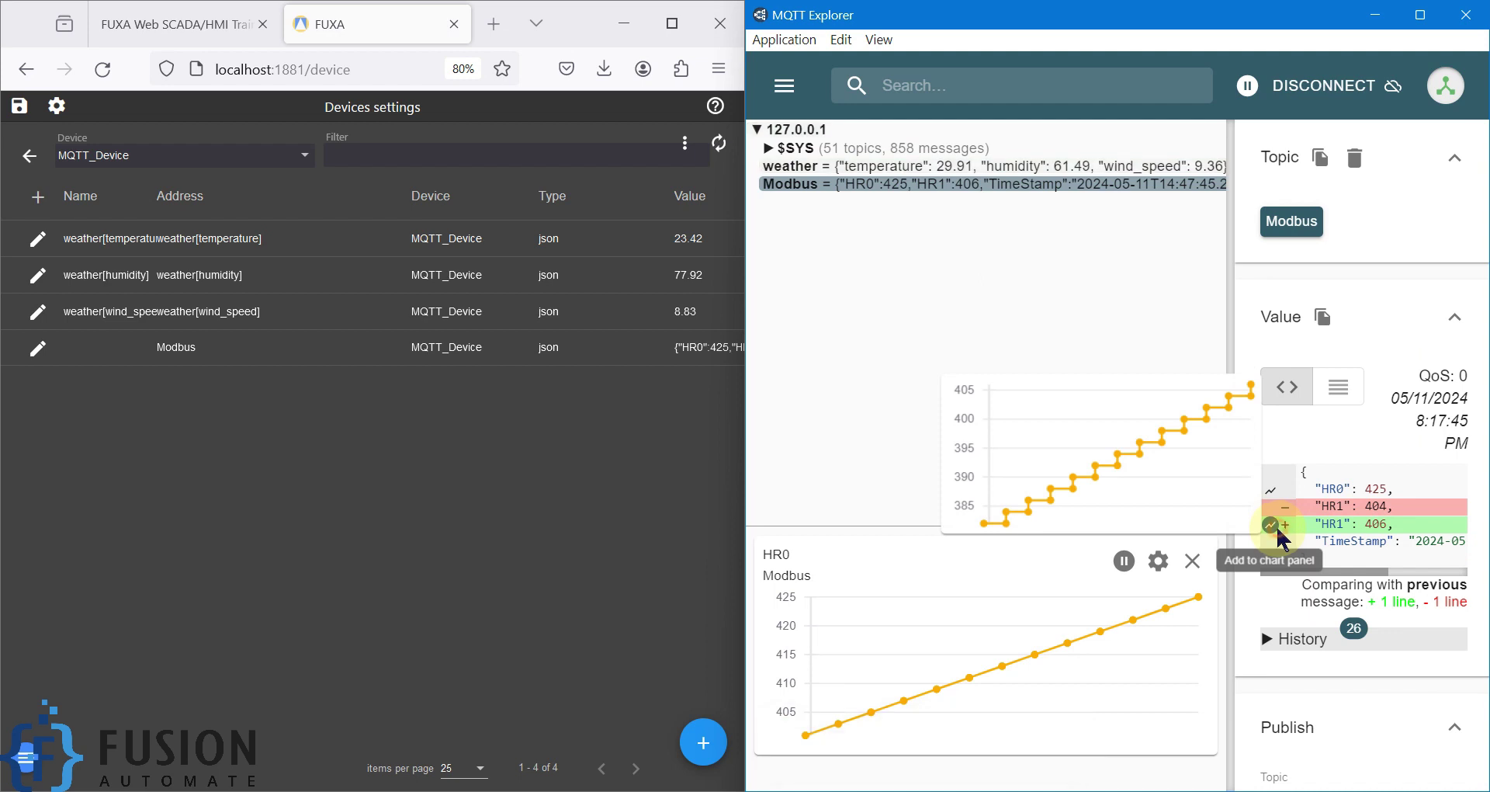
Add an HR1 chart beside the HR0 chart for the Modbus topic
left_click(1271, 525)
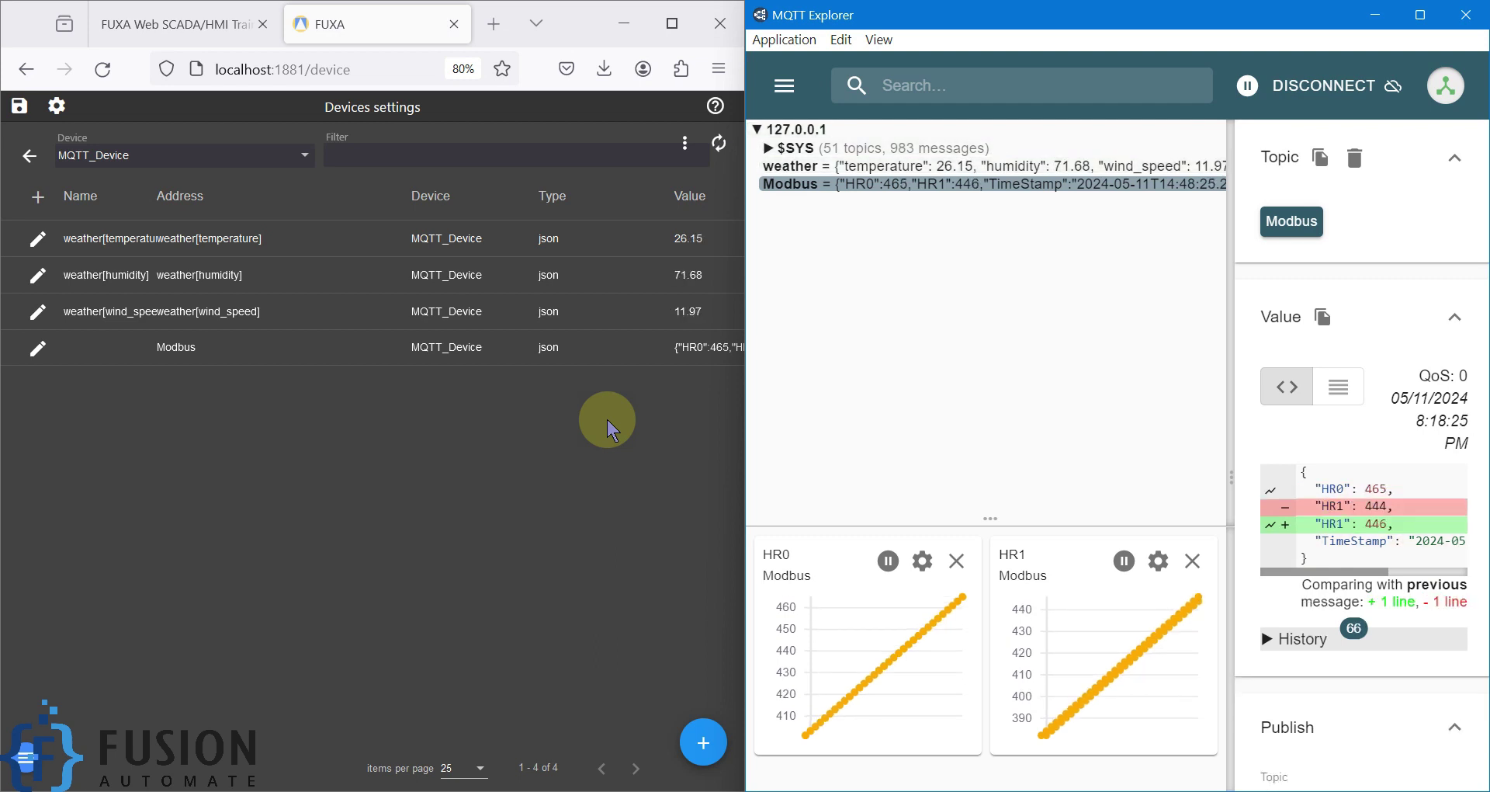
left_click(904, 167)
left_click(908, 187)
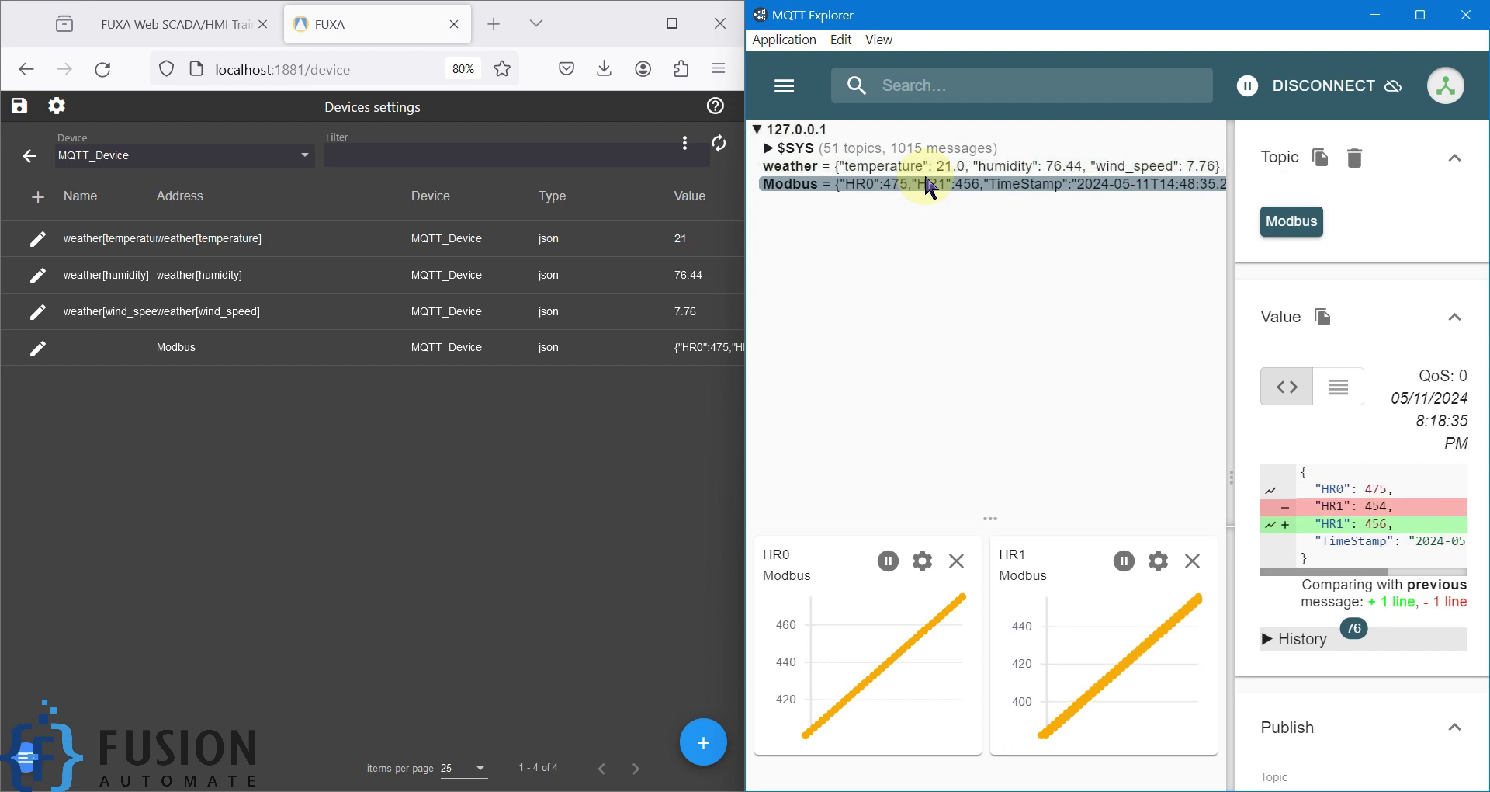
Set Modbus Slave registers 0 and 1 to 0
key("alt+Tab")
key("Return")
type("0")
key("Return")
key("Return")
type("0")
key("Return")
Replace the old HR0 and HR1 charts with fresh ones and widen the chart area
left_click(1015, 476)
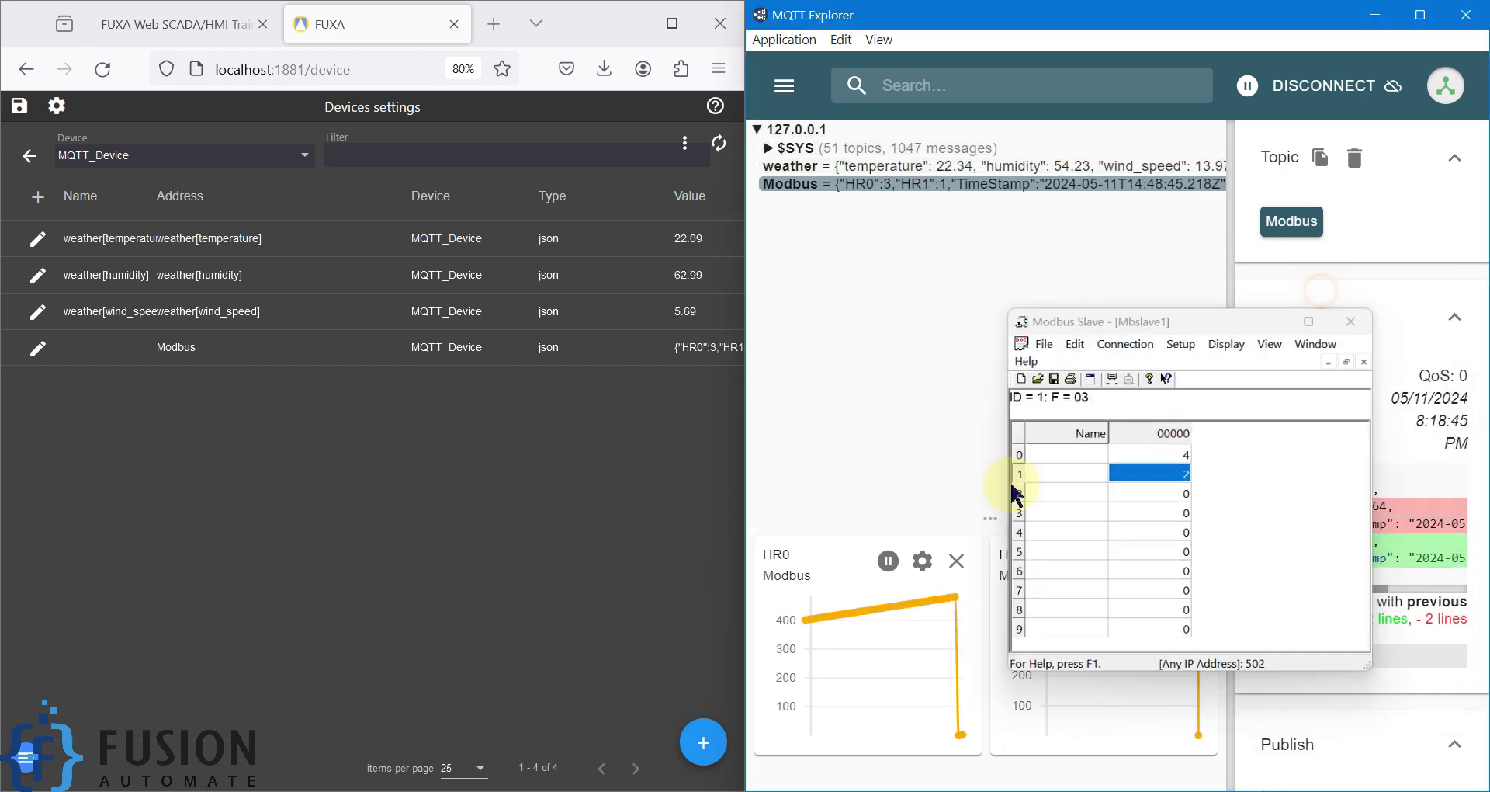
left_click(957, 560)
left_click(1193, 561)
left_click(1270, 524)
left_click(1270, 489)
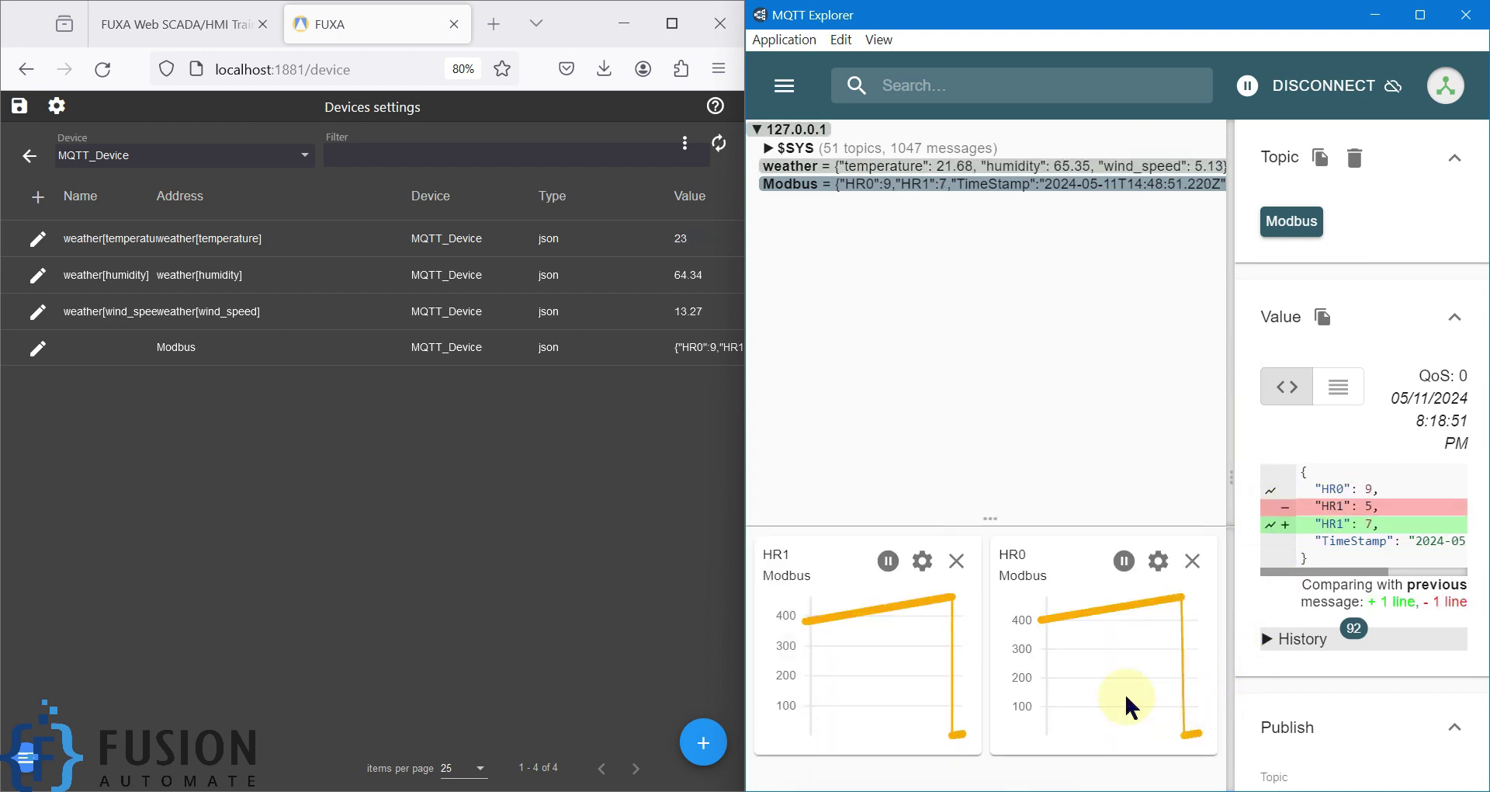
left_click_drag(1231, 462, 1486, 466)
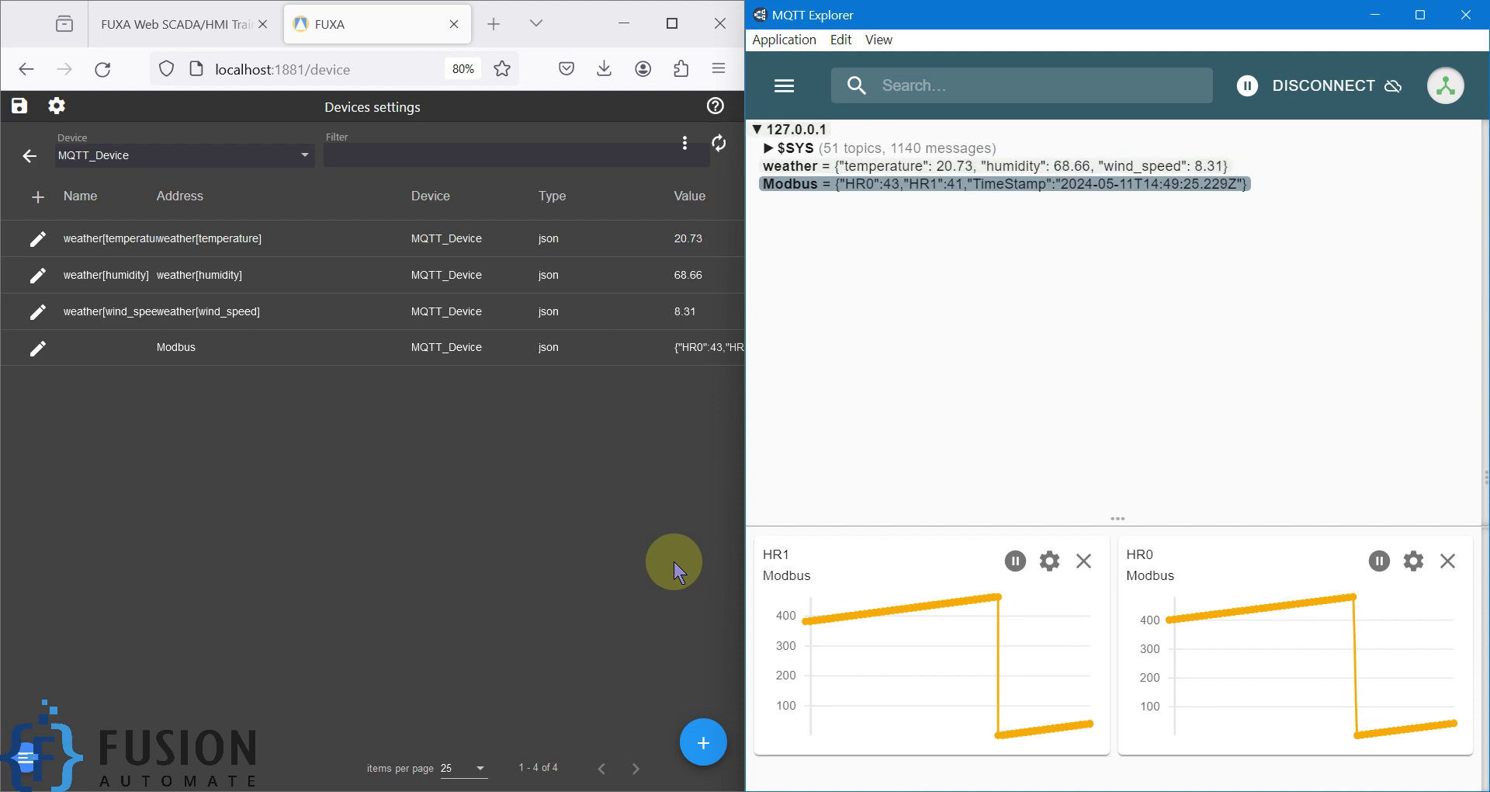
Set the Modbus publish entry's topic name to 'Modbus', publish, and close the settings
left_click(37, 347)
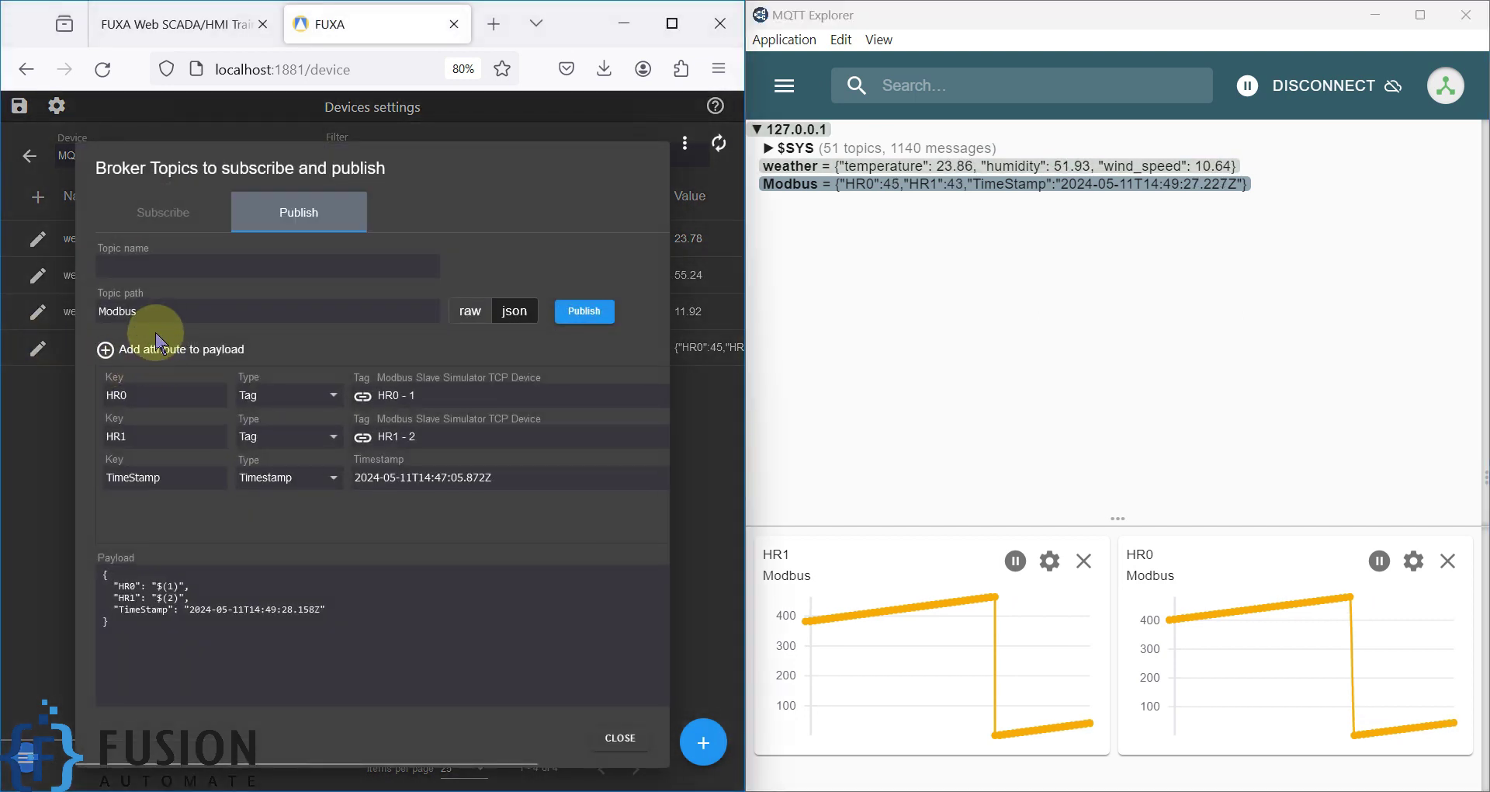
left_click(138, 270)
type("Modbus")
left_click(574, 318)
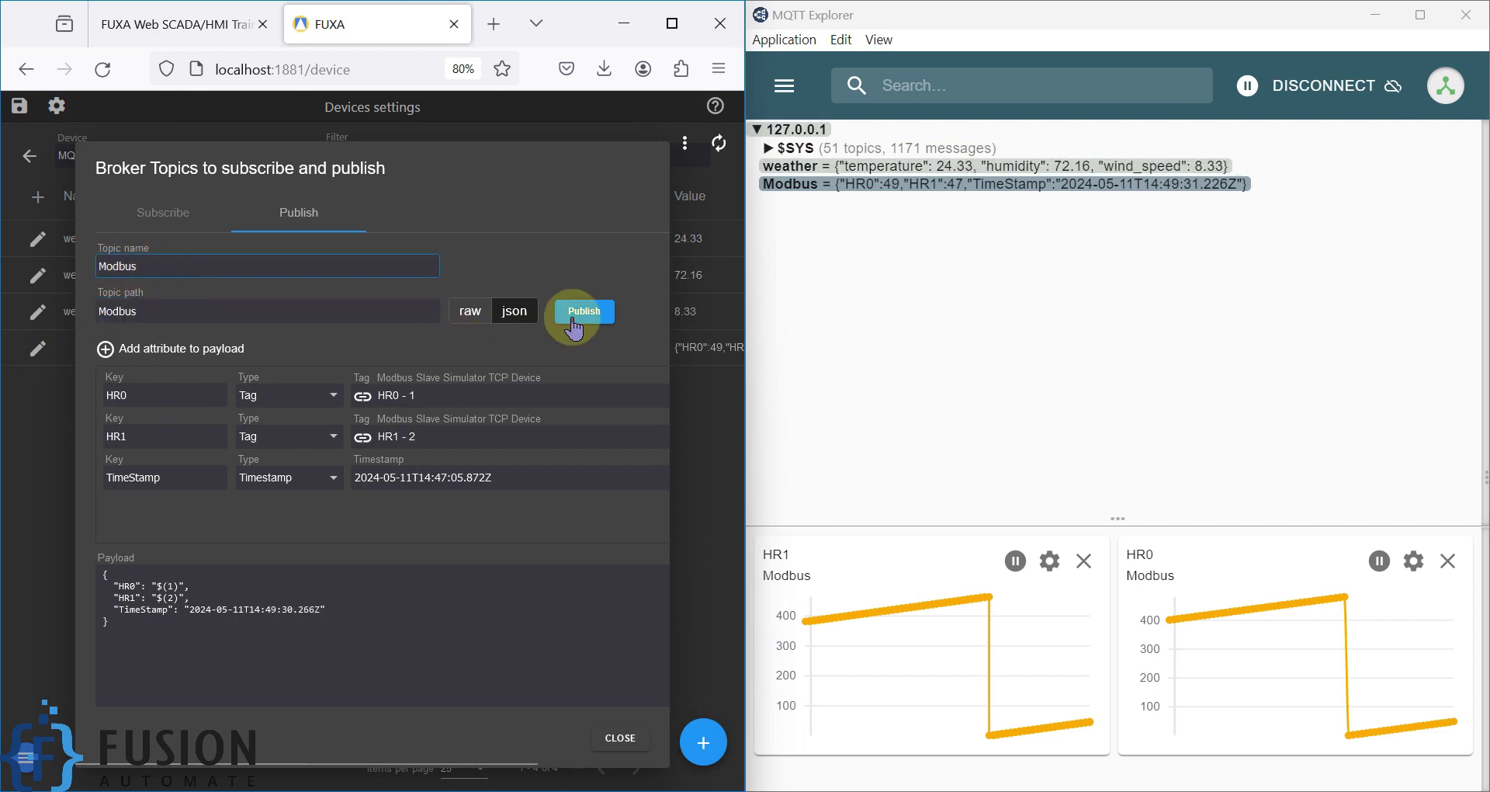
left_click(632, 744)
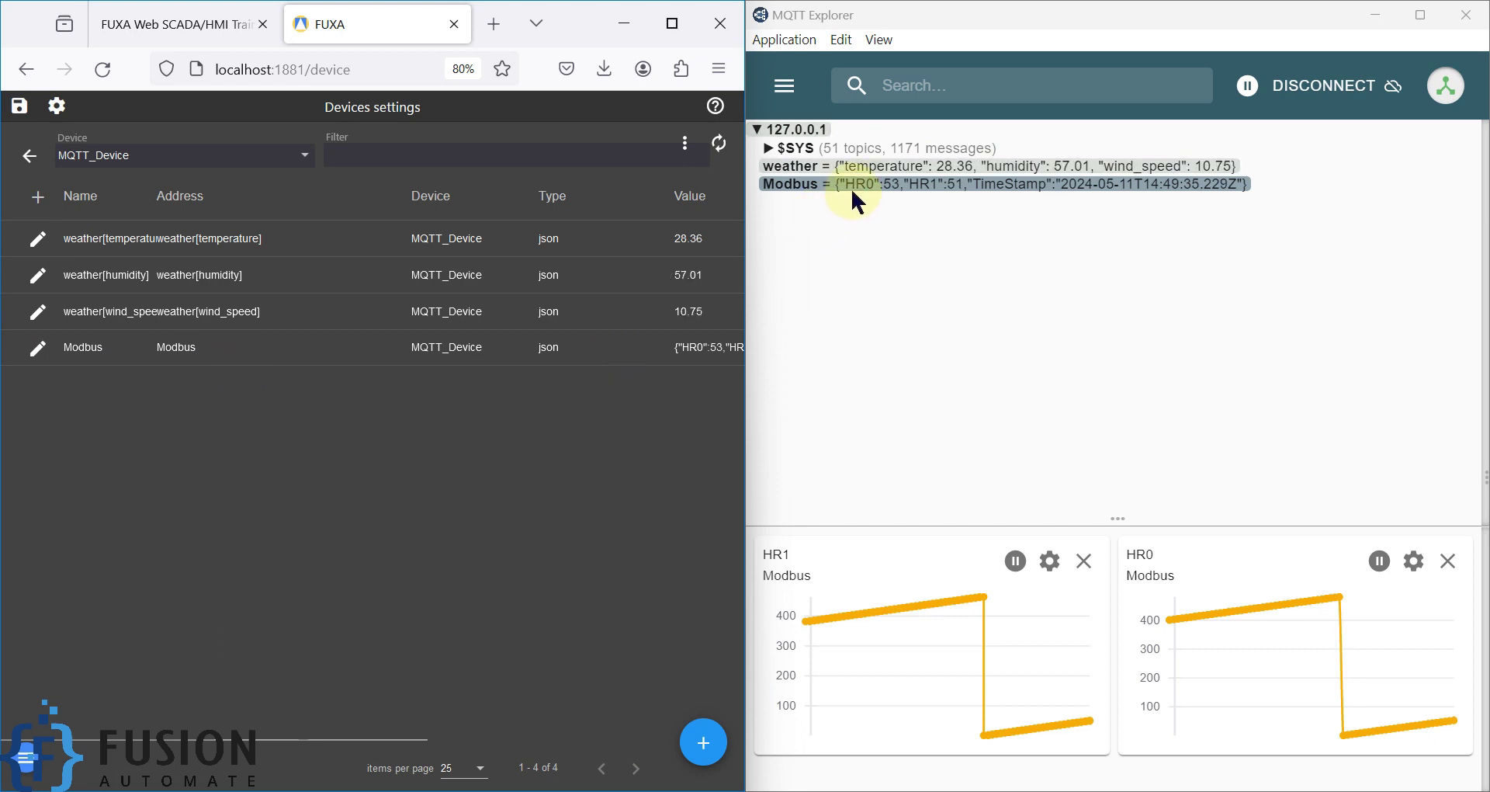
double_click(88, 347)
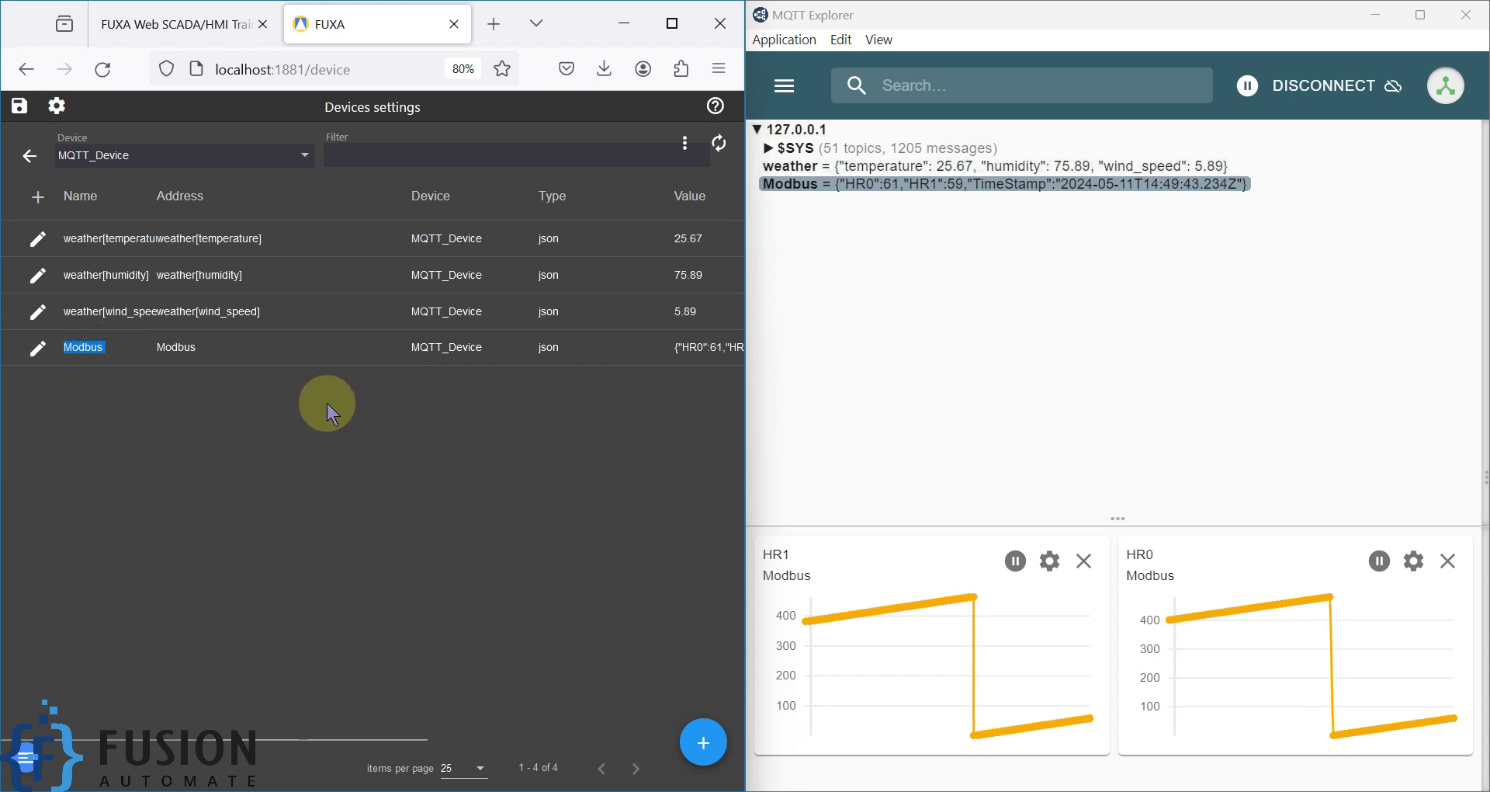
Maximize Firefox on the FUXA Web SCADA/HMI Training tab, then minimize Firefox and MQTT Explorer
left_click(672, 24)
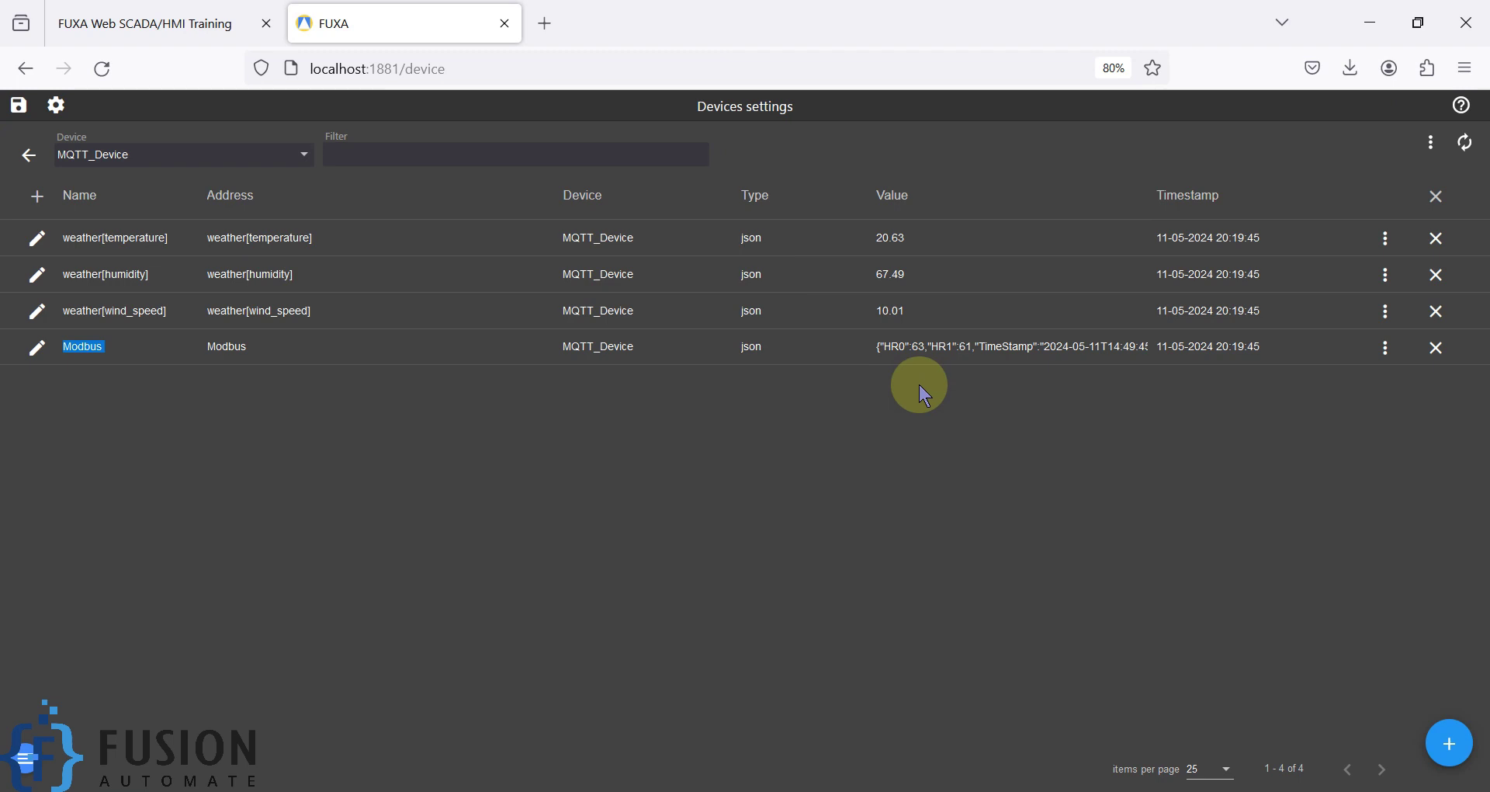
left_click(781, 459)
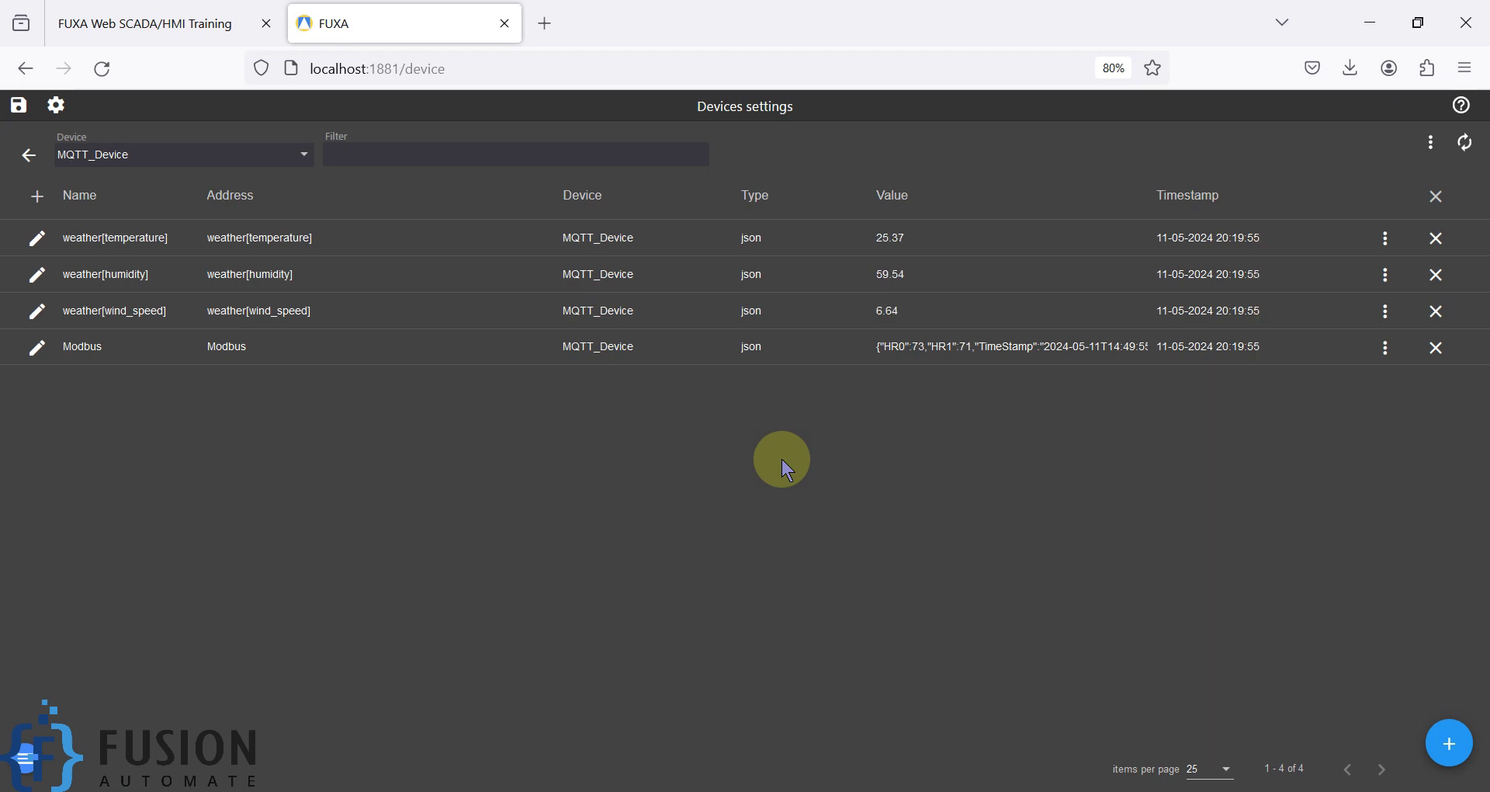
left_click(201, 10)
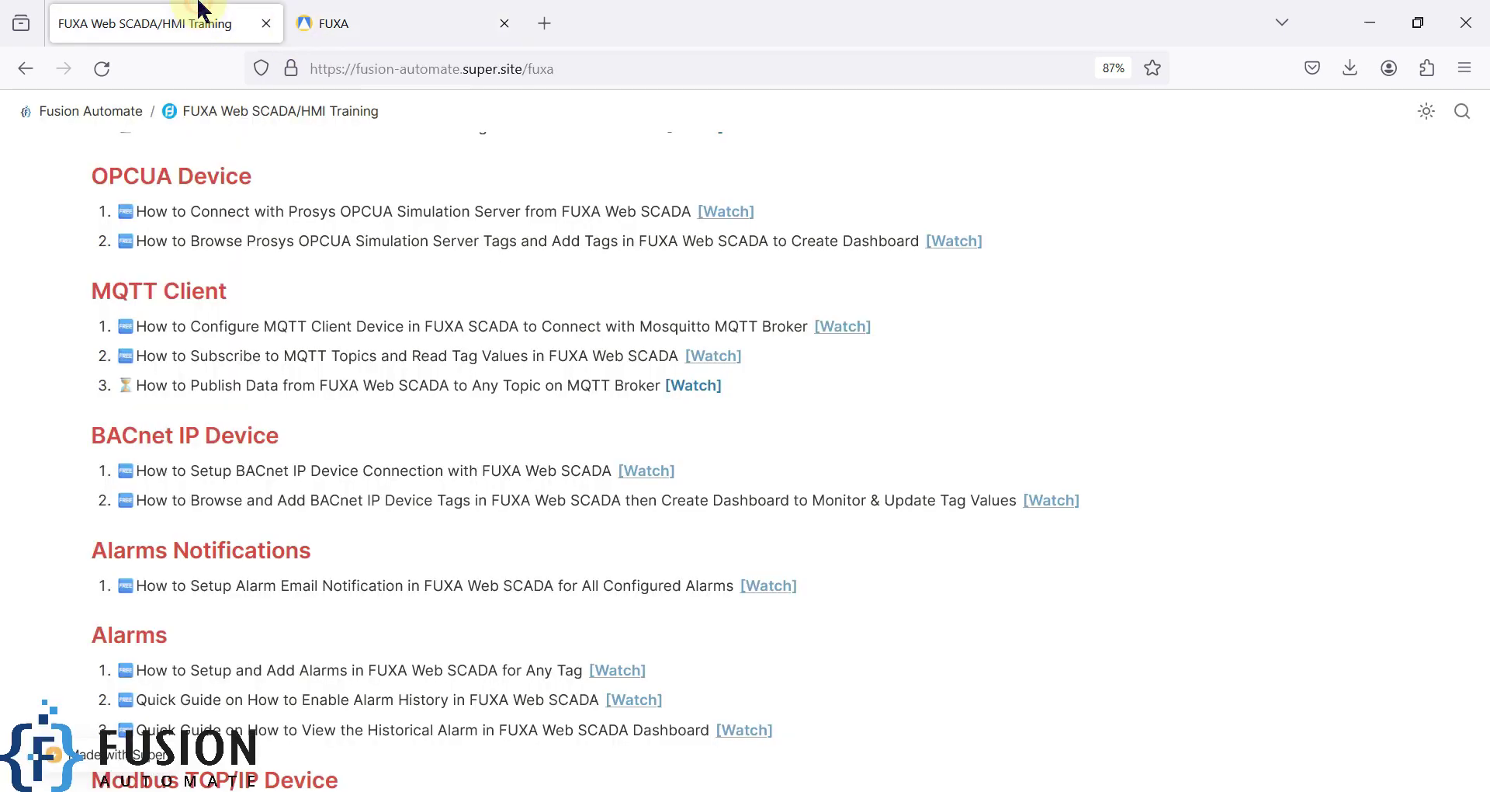
left_click(1368, 22)
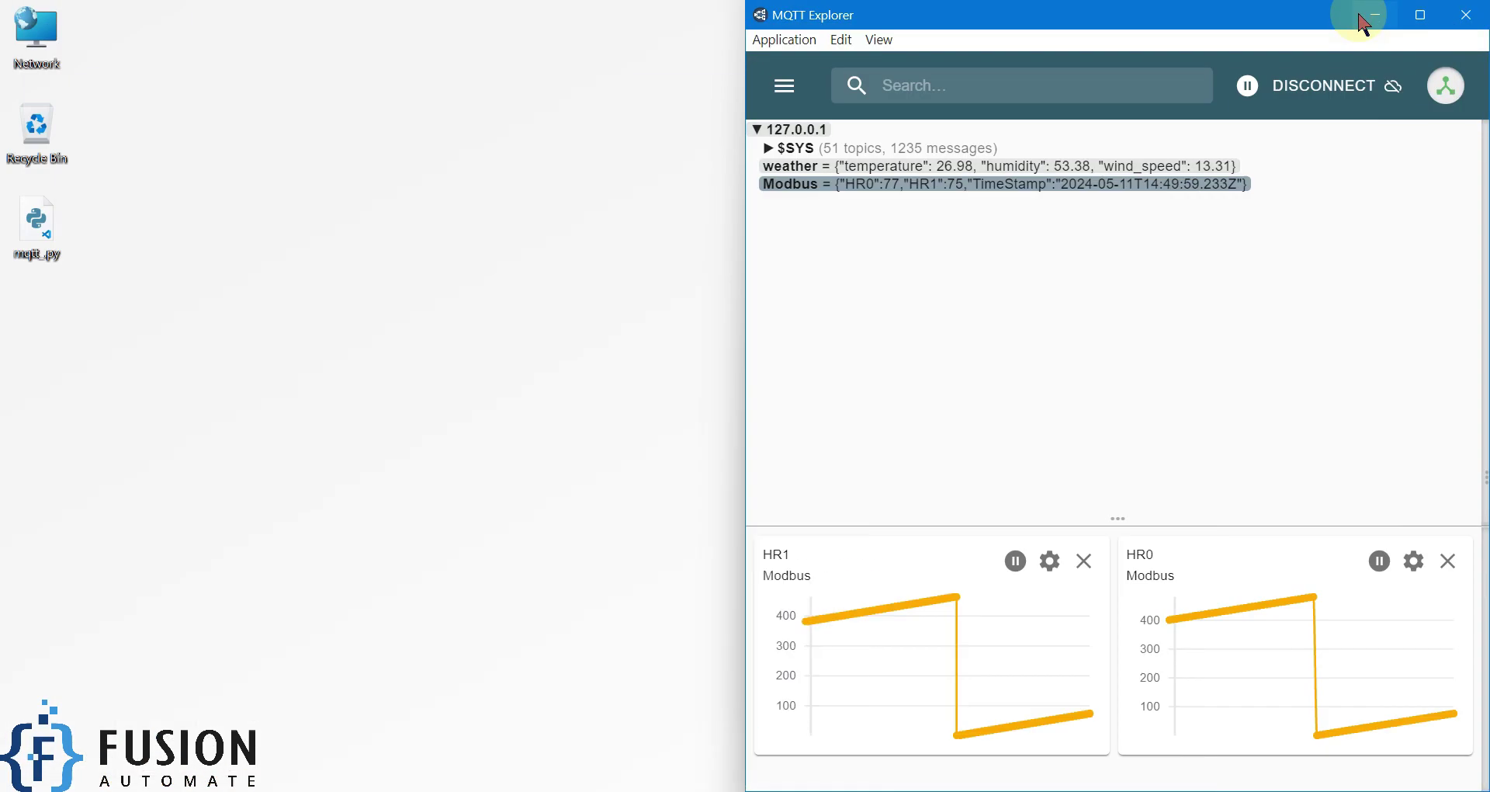
left_click(1368, 17)
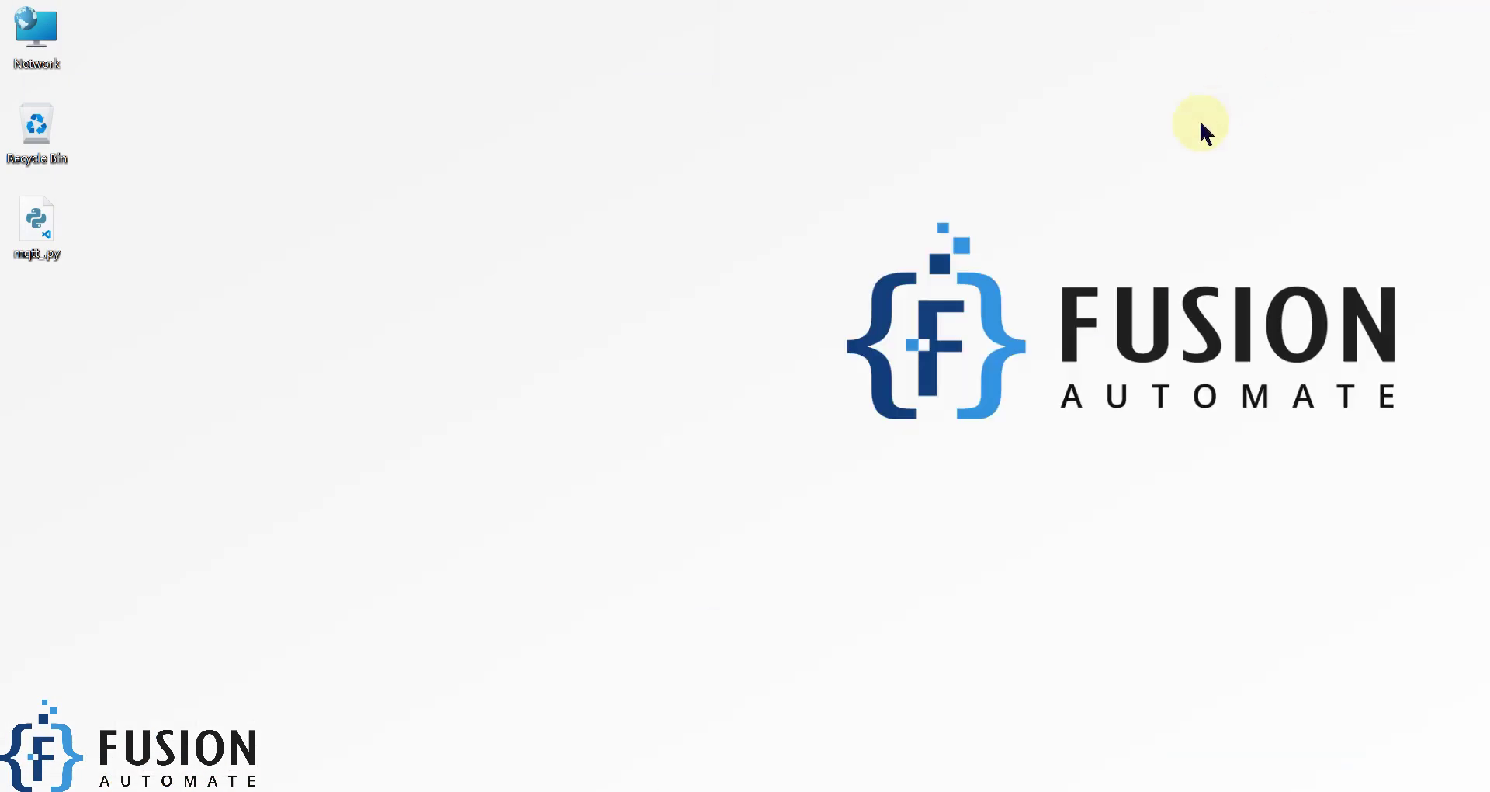